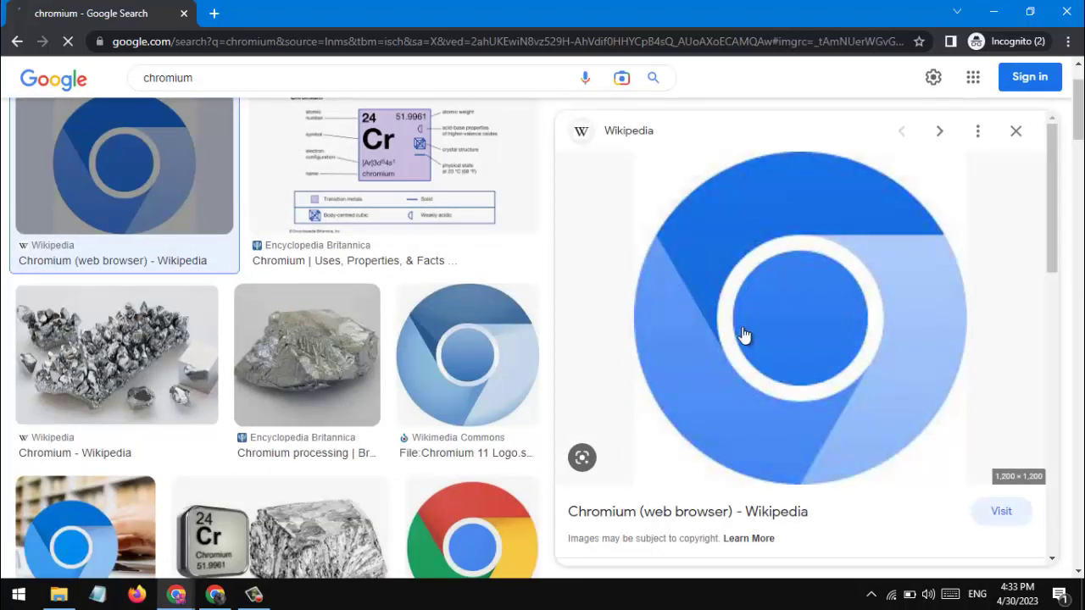
# - Open the freeCodeCamp Chromium image from the image results in a separate tab and view it
pyautogui.scroll(-2, 415, 358)
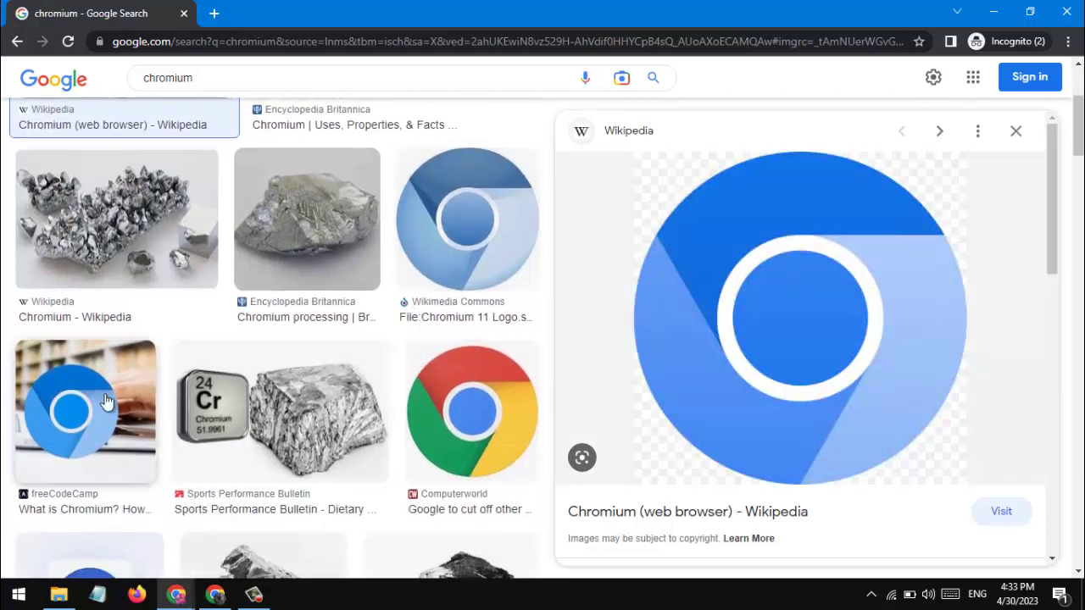
pyautogui.click(106, 403)
pyautogui.rightClick(659, 320)
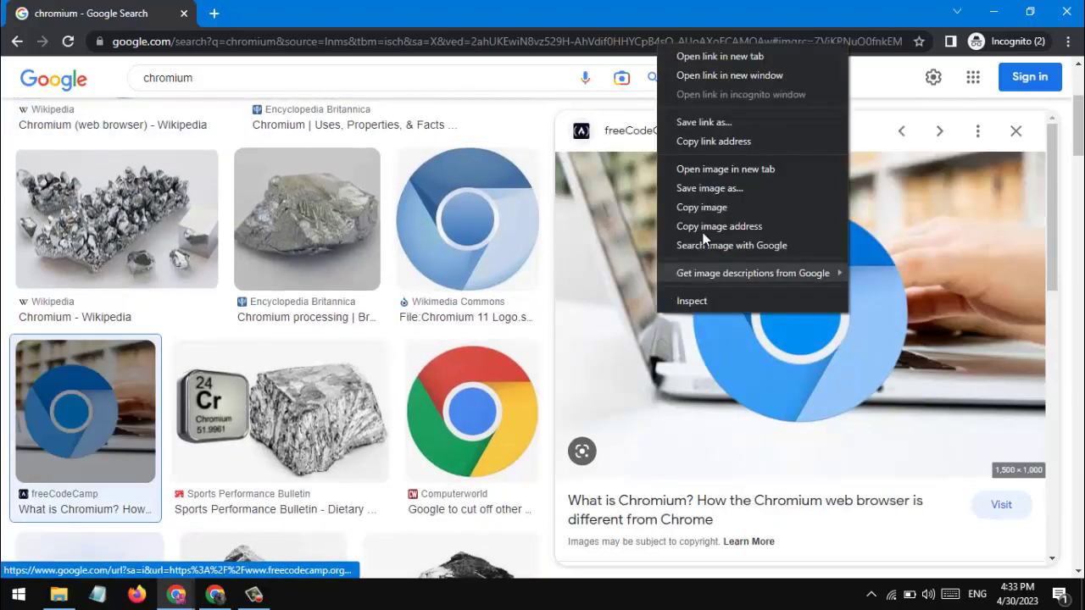
pyautogui.click(726, 169)
pyautogui.click(271, 13)
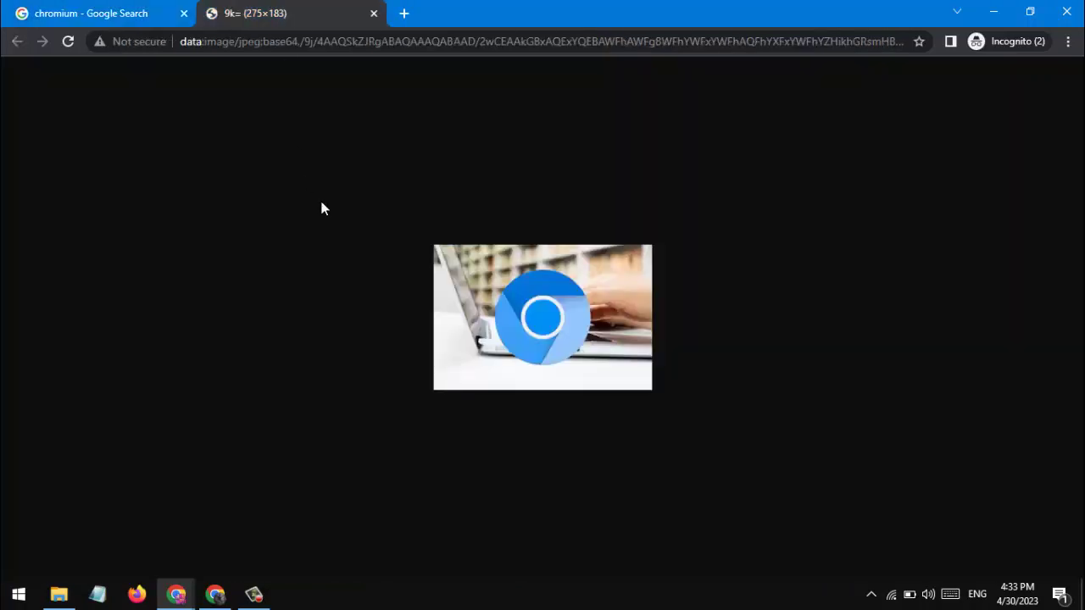
# - Close the image search and opened image, and search Google for "chromium download" in a fresh incognito tab
pyautogui.click(184, 14)
pyautogui.click(212, 14)
pyautogui.click(184, 14)
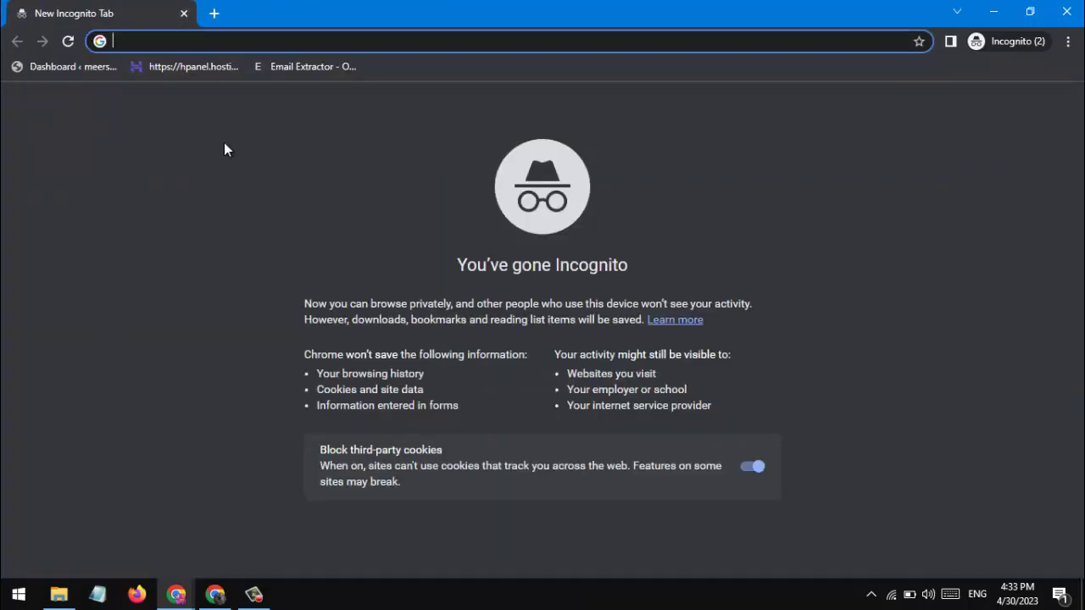
pyautogui.write('ch')
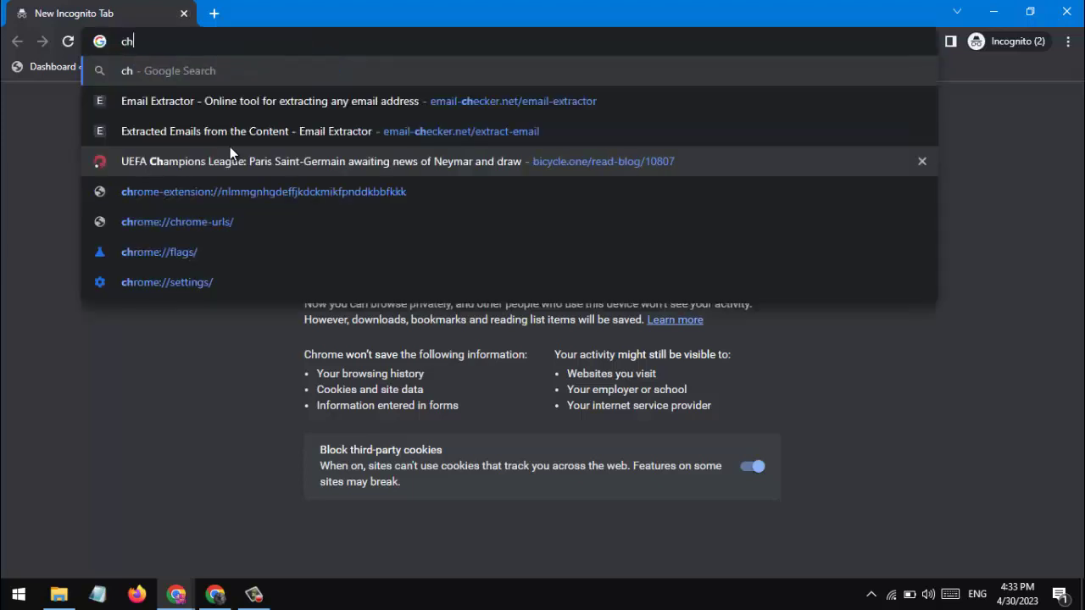
pyautogui.write('romium download')
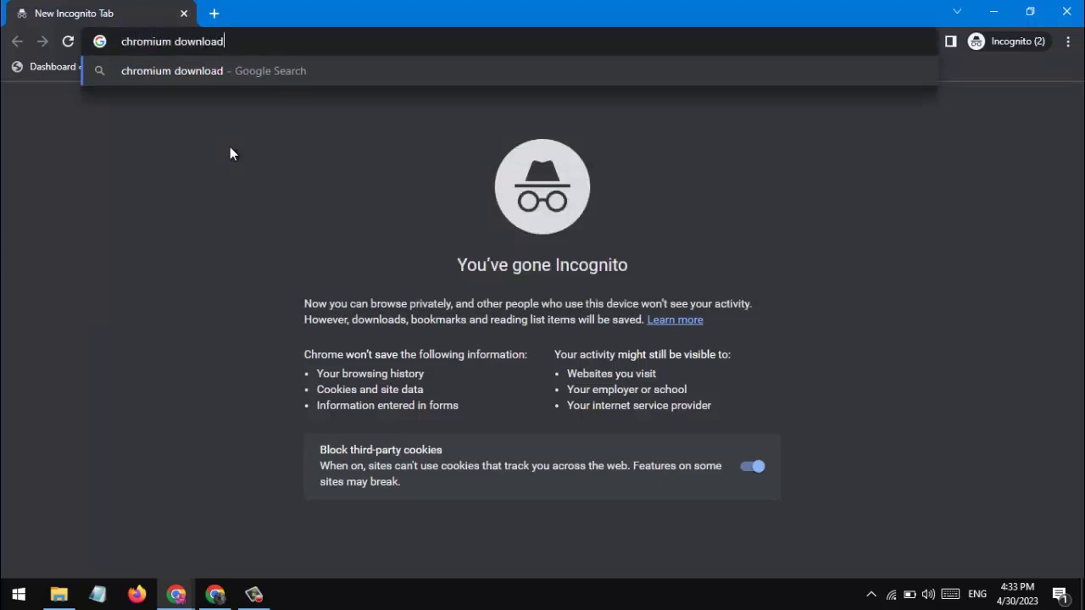
pyautogui.press('Return')
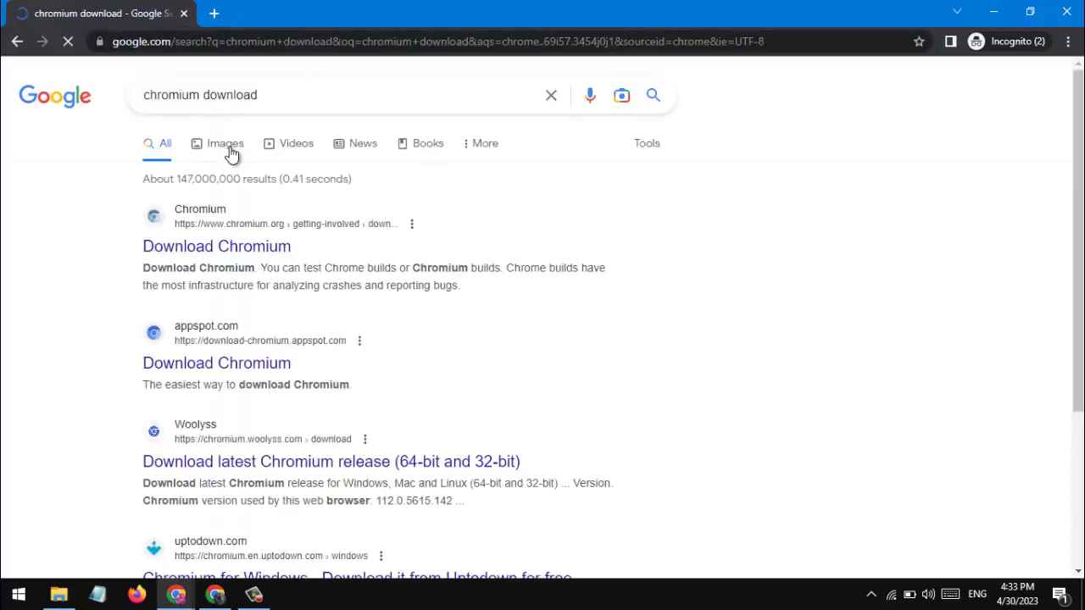
# - Review the search results for Chromium download sources, including the chromium.org and Uptodown entries
pyautogui.moveTo(107, 255); pyautogui.dragTo(297, 243)
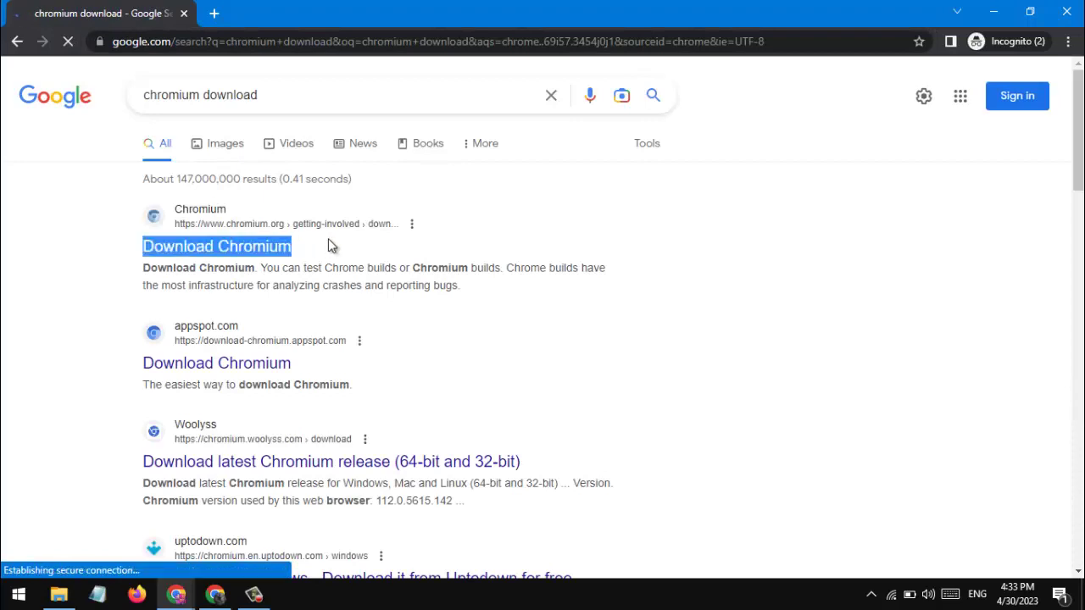
pyautogui.scroll(-2, 127, 407)
pyautogui.scroll(-3, 126, 407)
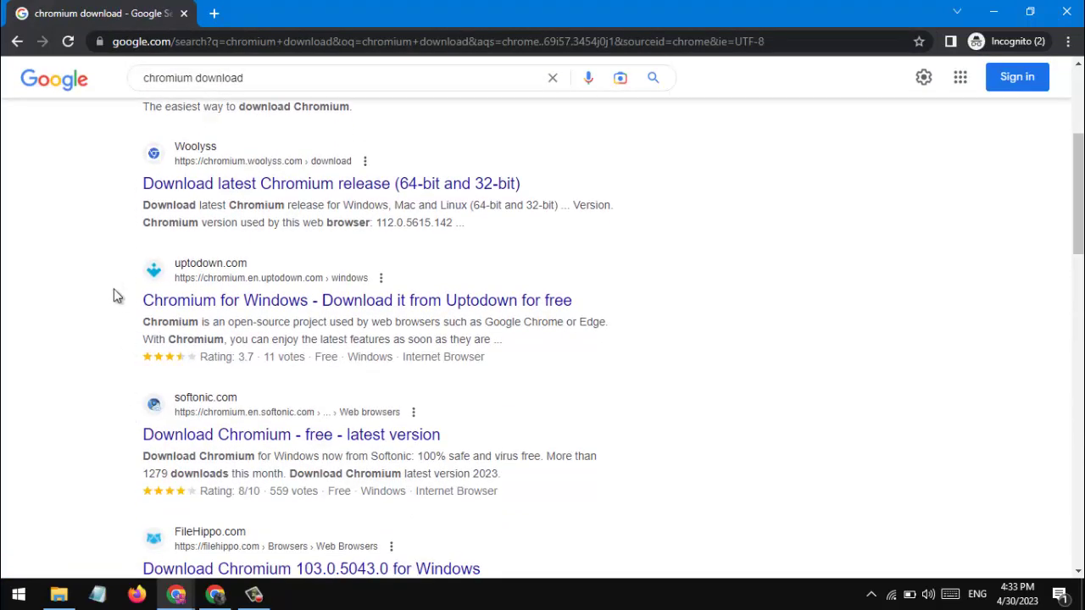
pyautogui.moveTo(140, 300); pyautogui.dragTo(565, 310)
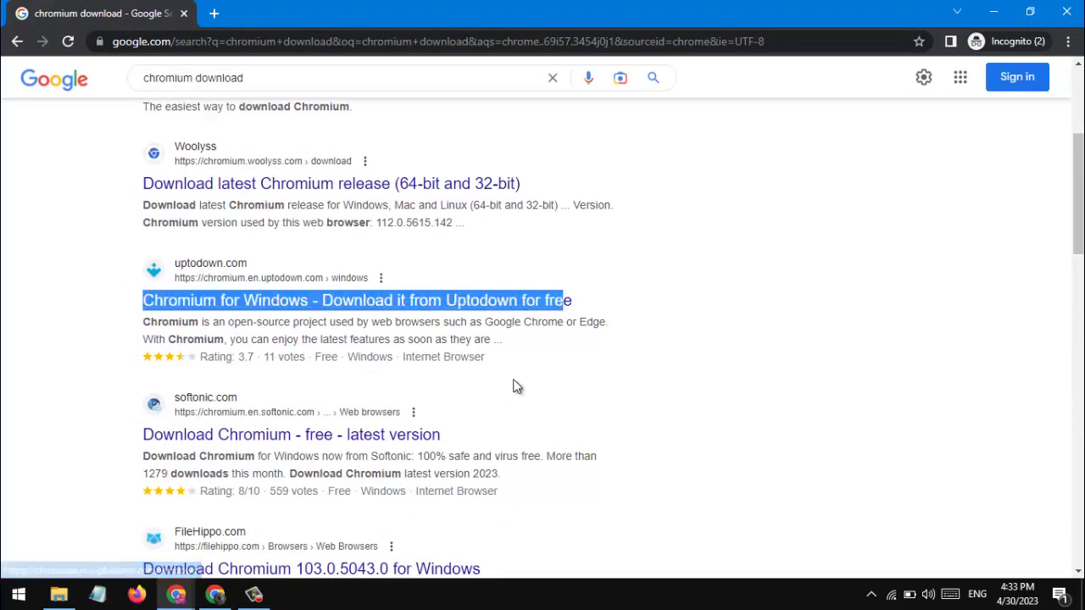
pyautogui.scroll(3, 439, 356)
pyautogui.click(136, 258)
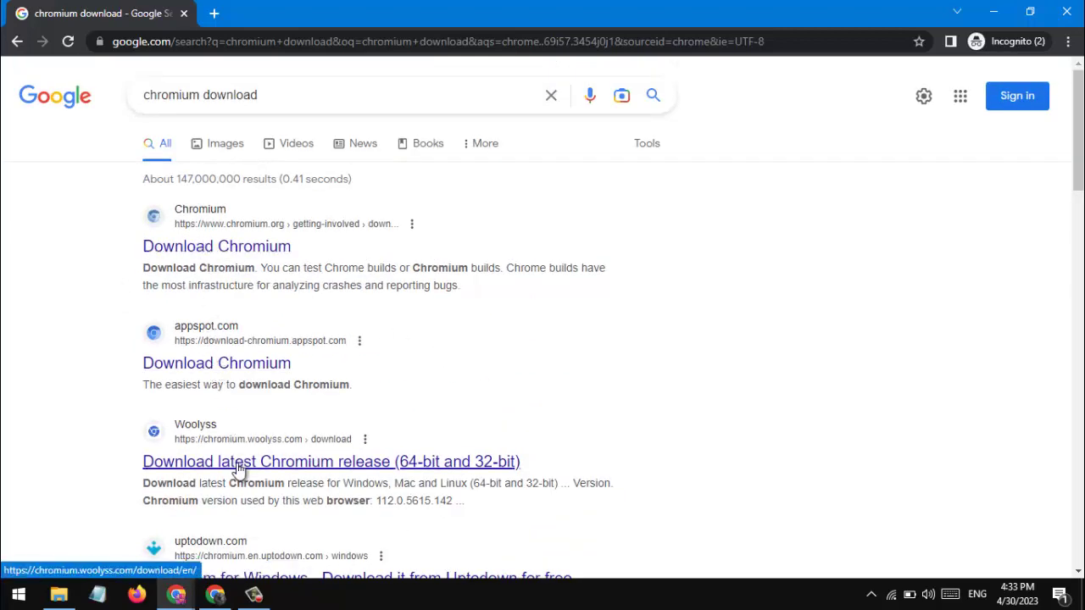
pyautogui.press('super')
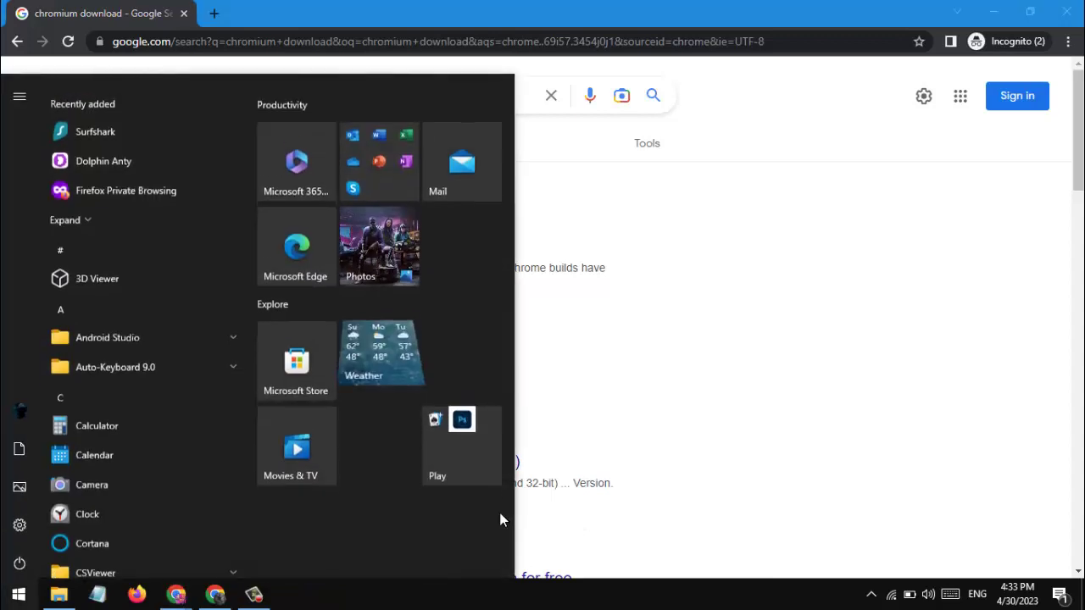
pyautogui.write('expl')
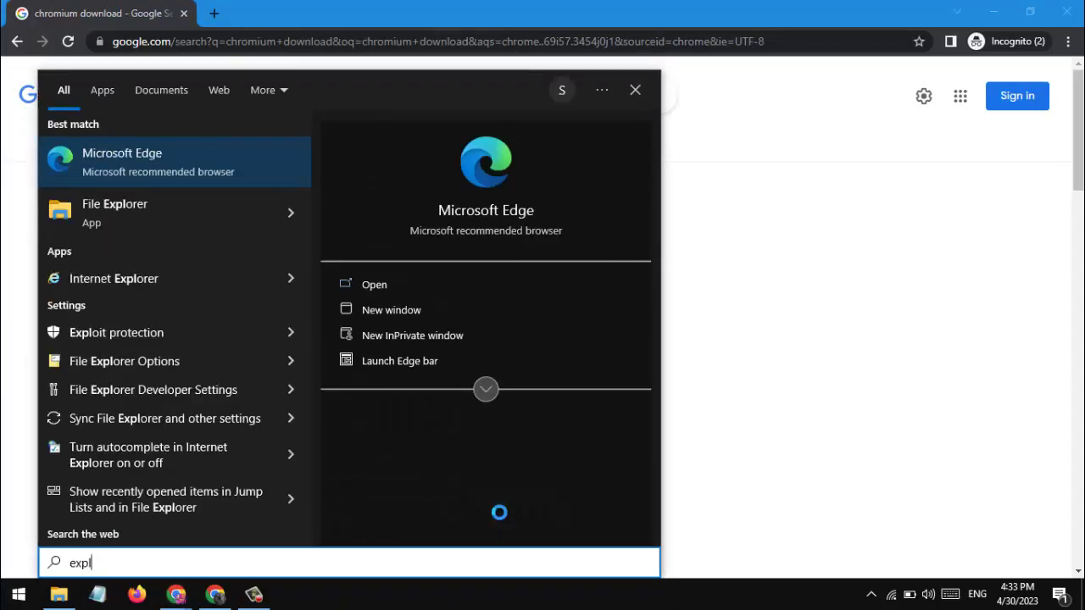
pyautogui.click(743, 323)
# - Run the suggested search "chromium download for windows 10" and look over its results
pyautogui.moveTo(169, 95); pyautogui.dragTo(299, 94)
pyautogui.hotkey('ctrl', 'a')
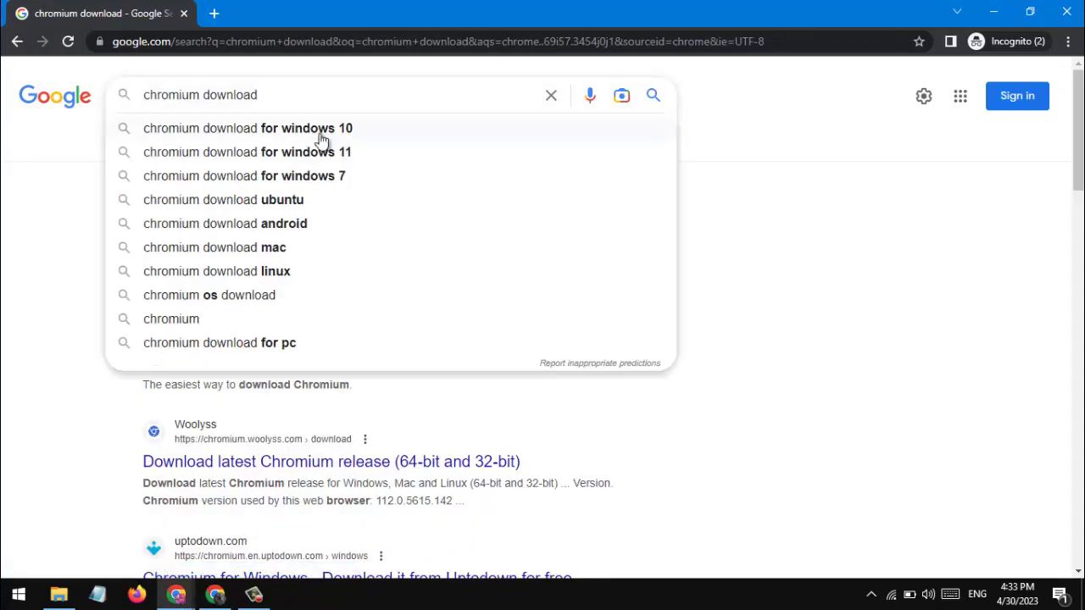
pyautogui.click(322, 136)
pyautogui.moveTo(351, 97); pyautogui.dragTo(136, 93)
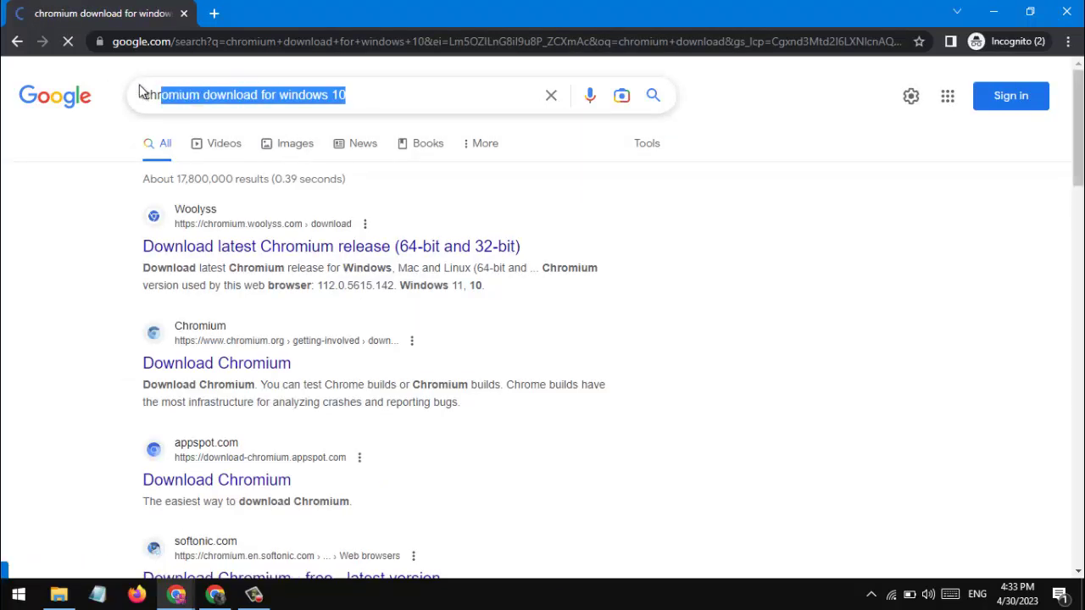
pyautogui.click(113, 249)
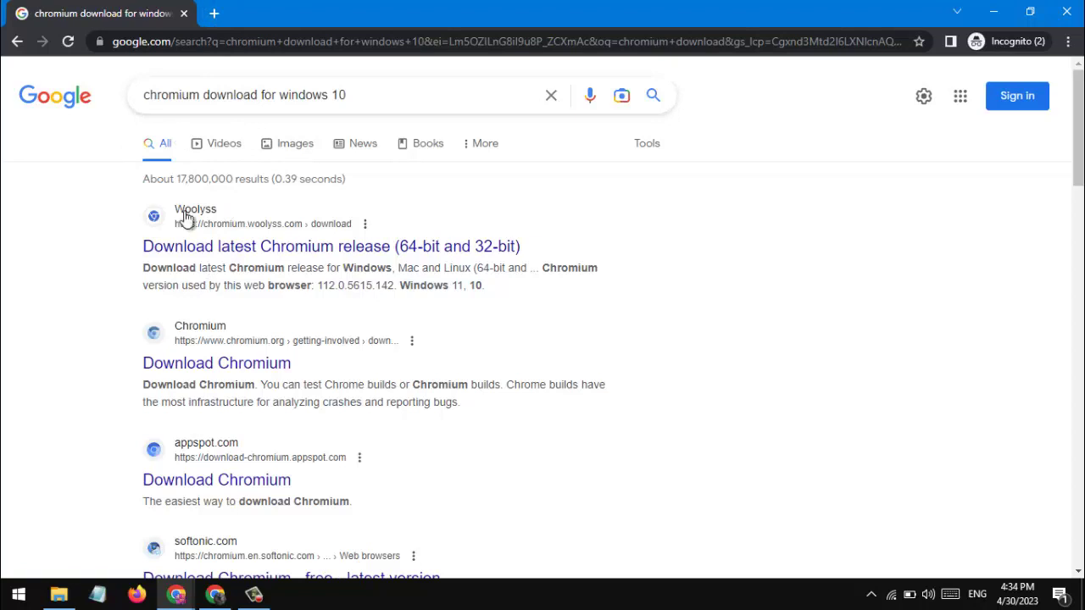
# - Shorten the search query to "chromium download", rerun it, and open the chromium.org Download Chromium result
pyautogui.moveTo(263, 94); pyautogui.dragTo(419, 90)
pyautogui.press('BackSpace')
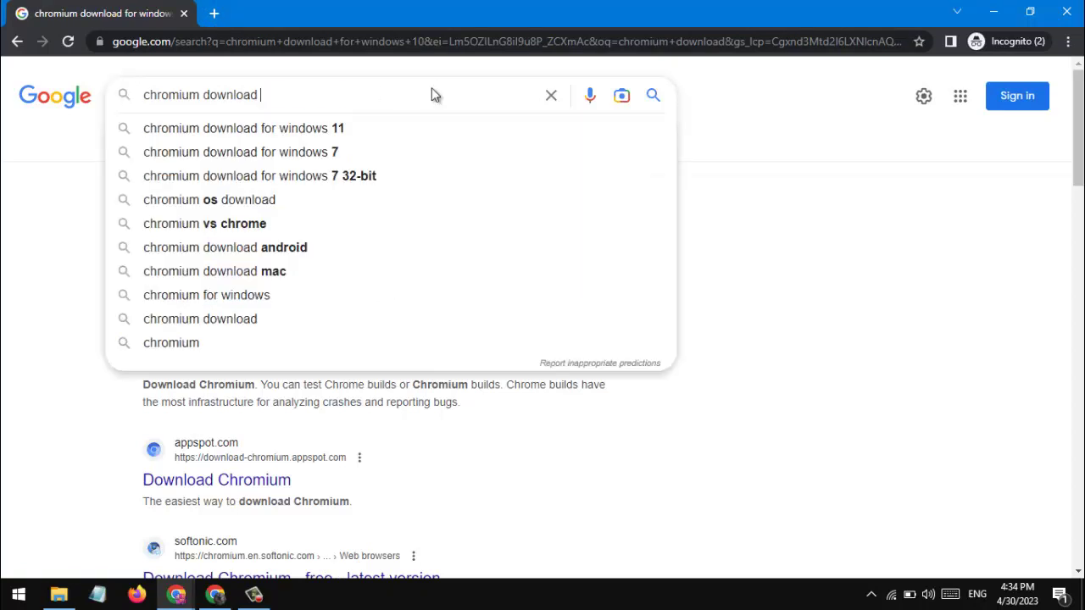
pyautogui.press('BackSpace')
pyautogui.press('Return')
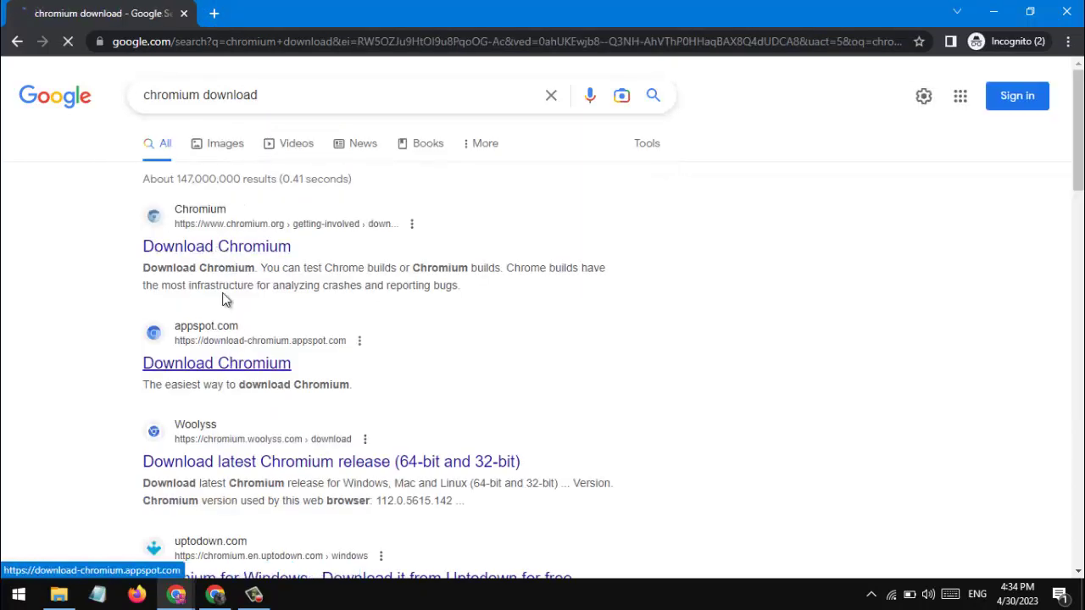
pyautogui.click(218, 259)
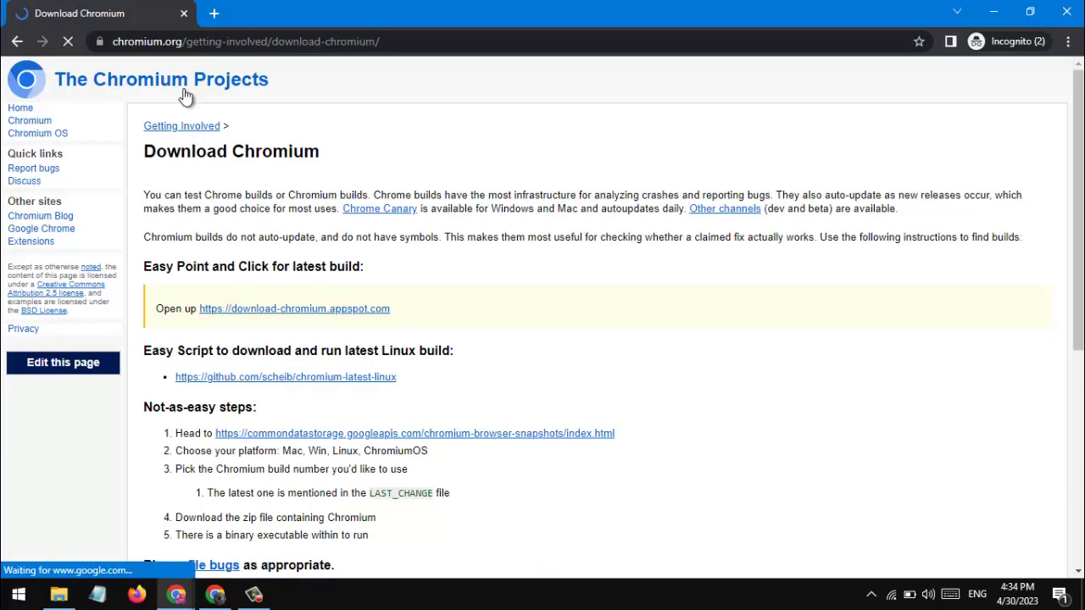
# - Highlight the Chromium Projects site title, view the linked Chrome Canary page, and return to the Download Chromium page
pyautogui.moveTo(274, 80); pyautogui.dragTo(264, 80)
pyautogui.moveTo(169, 65); pyautogui.dragTo(59, 85)
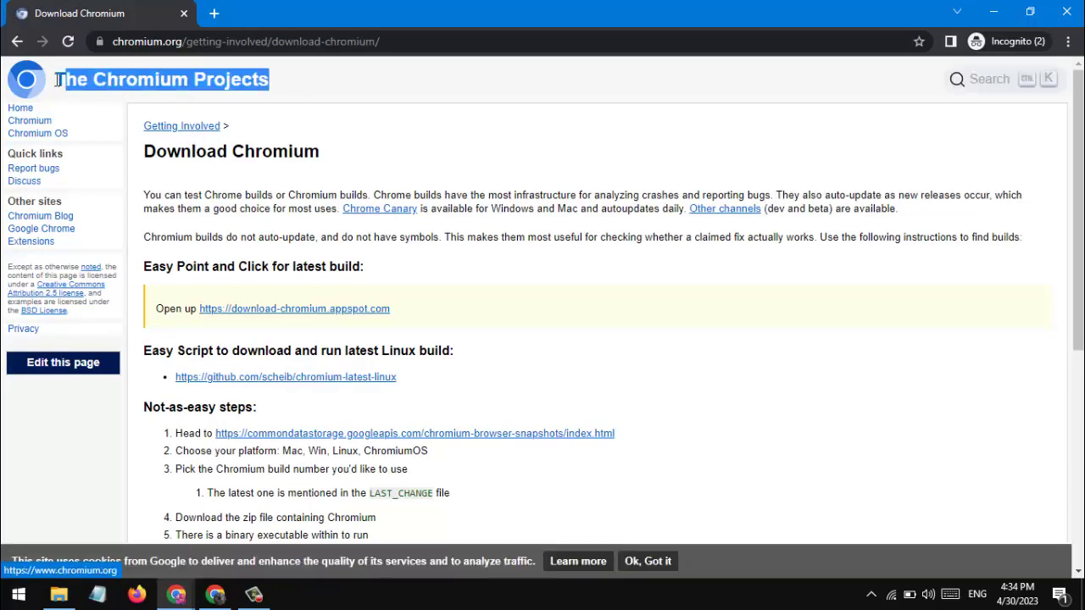
pyautogui.click(376, 214)
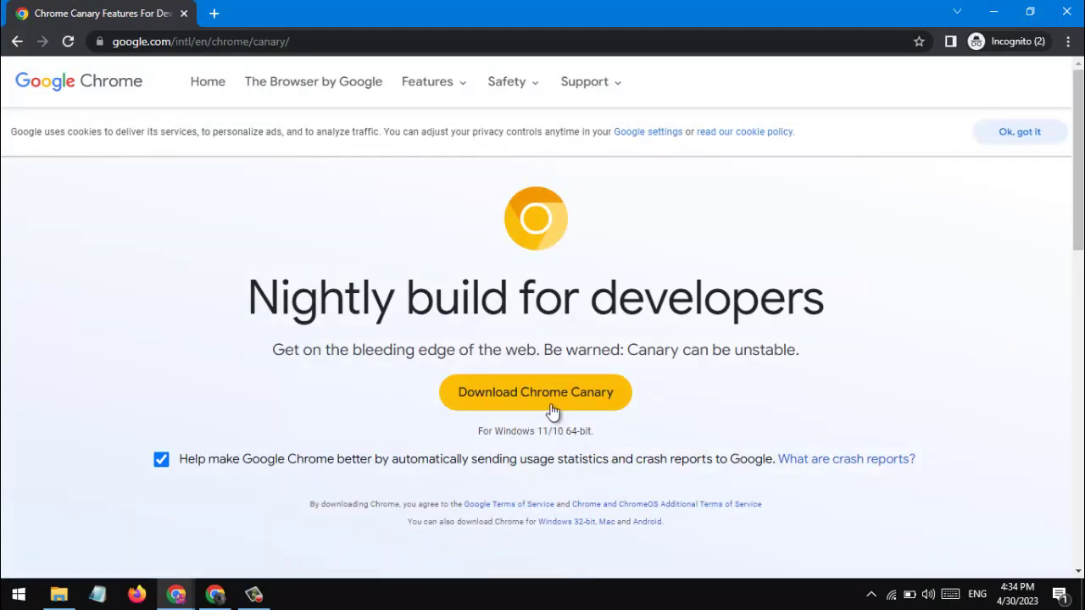
pyautogui.click(17, 41)
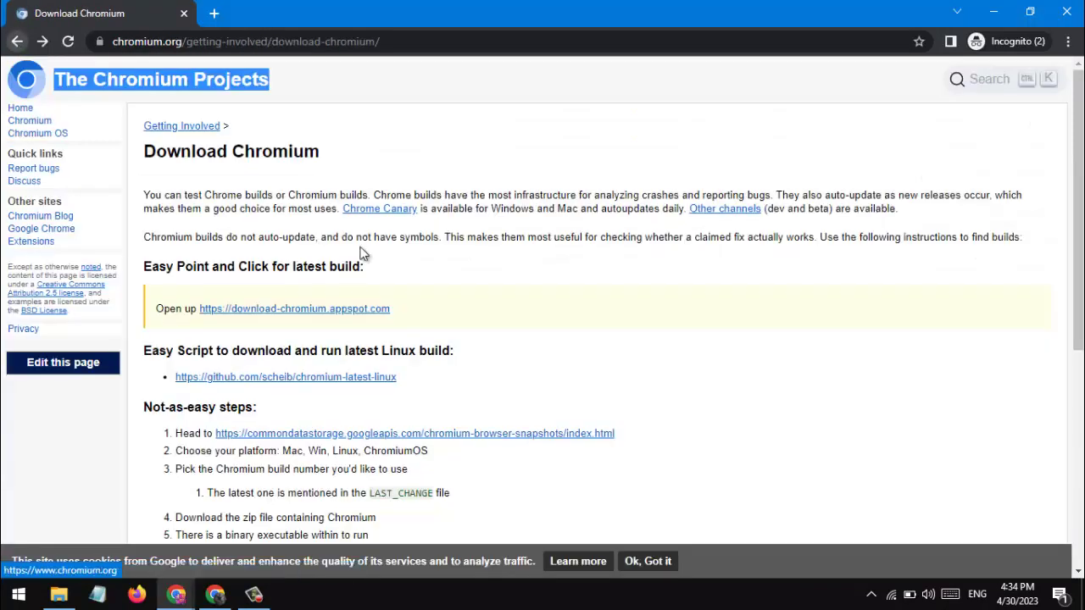
# - Open download-chromium.appspot.com and start downloading the Chromium build for Windows x64
pyautogui.click(289, 313)
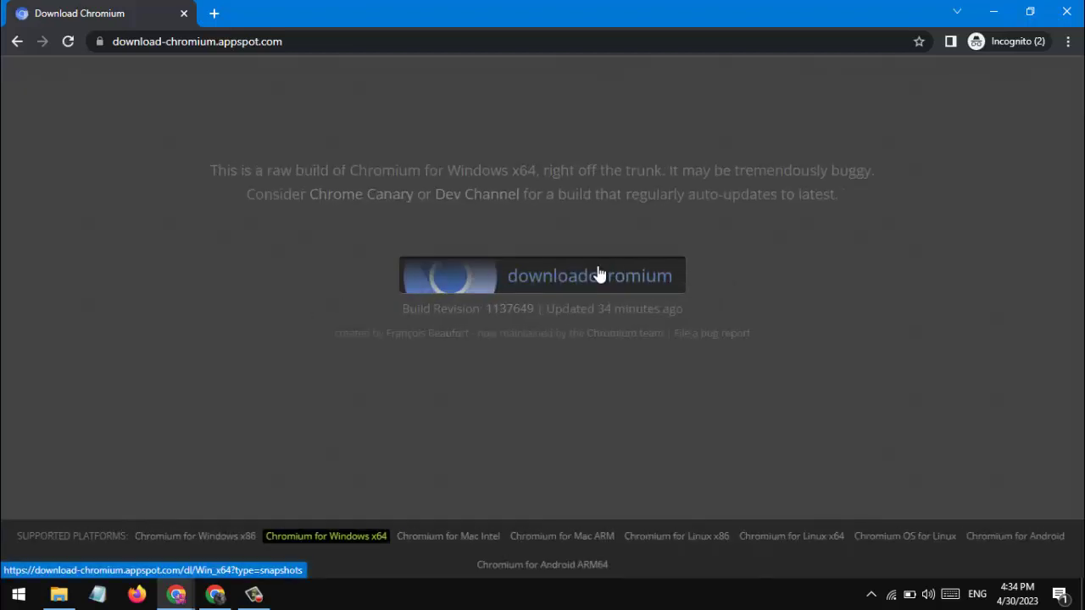
pyautogui.click(573, 275)
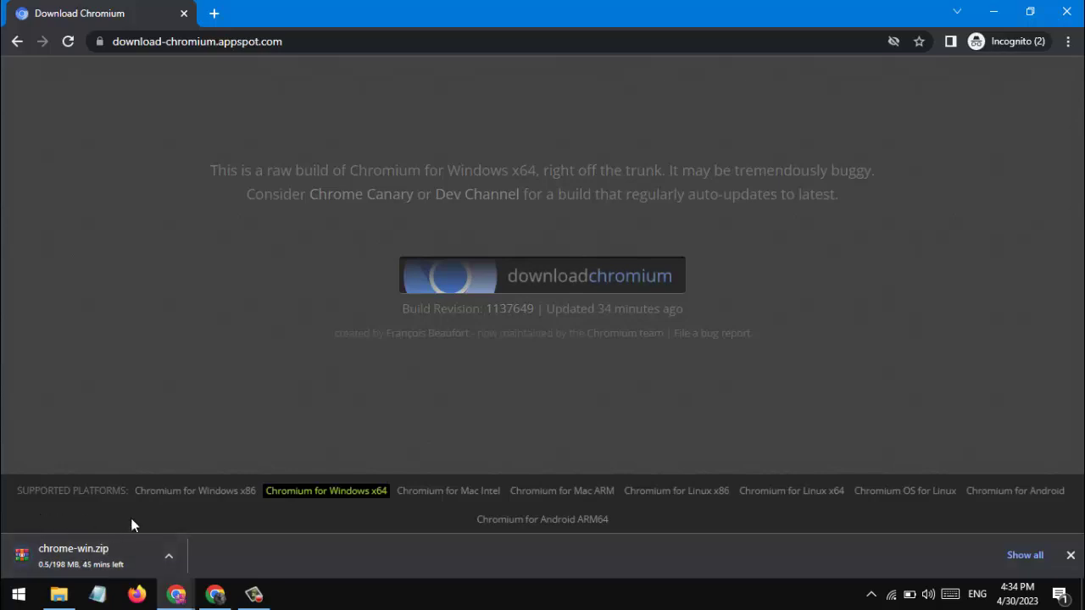
# - Return to the Download Chromium page and review the links in the instructions for downloading old builds of Chrome / Chromium
pyautogui.click(21, 47)
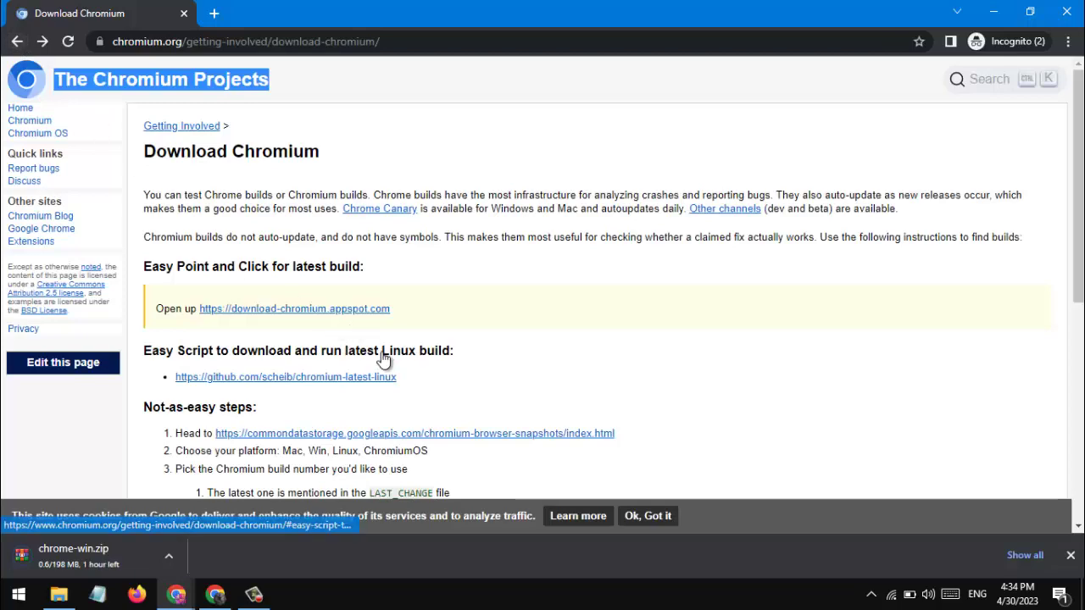
pyautogui.scroll(-4, 381, 360)
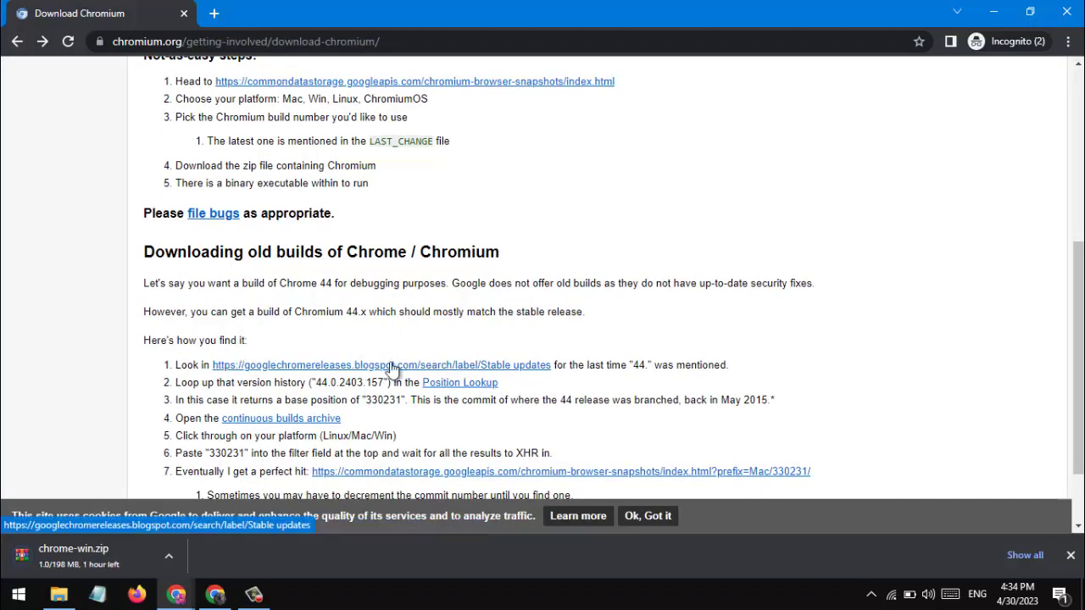
pyautogui.moveTo(212, 364); pyautogui.dragTo(559, 366)
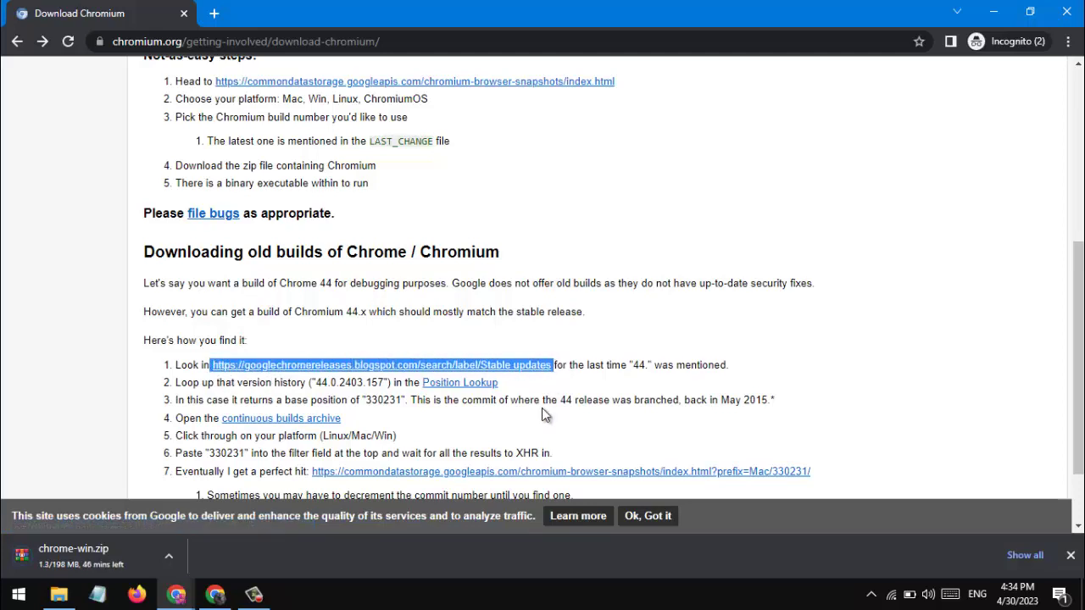
pyautogui.scroll(-1, 541, 408)
pyautogui.moveTo(512, 293); pyautogui.dragTo(421, 291)
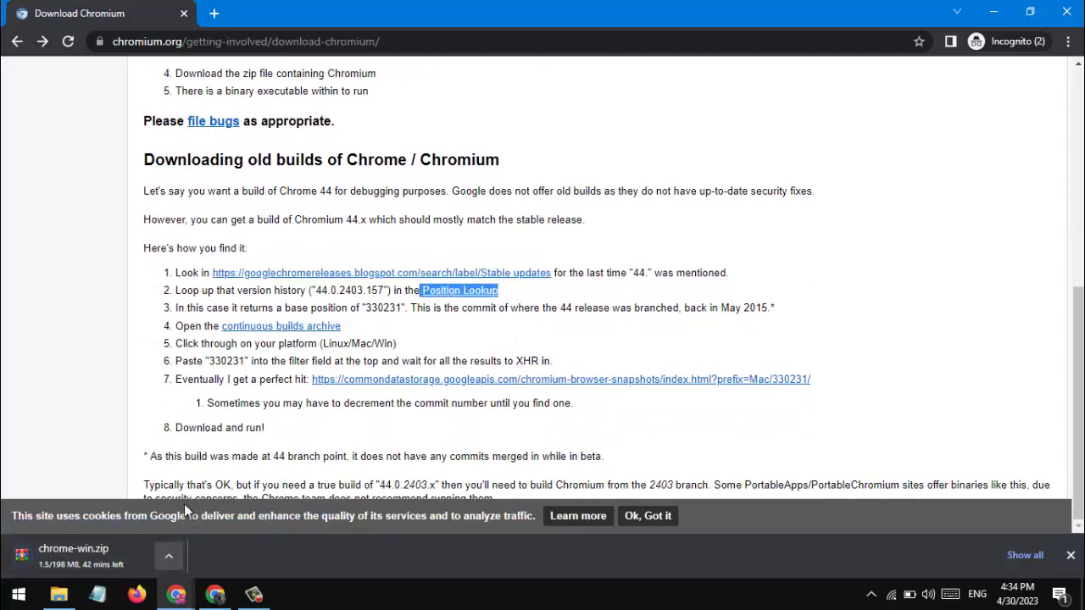
pyautogui.moveTo(342, 329); pyautogui.dragTo(224, 328)
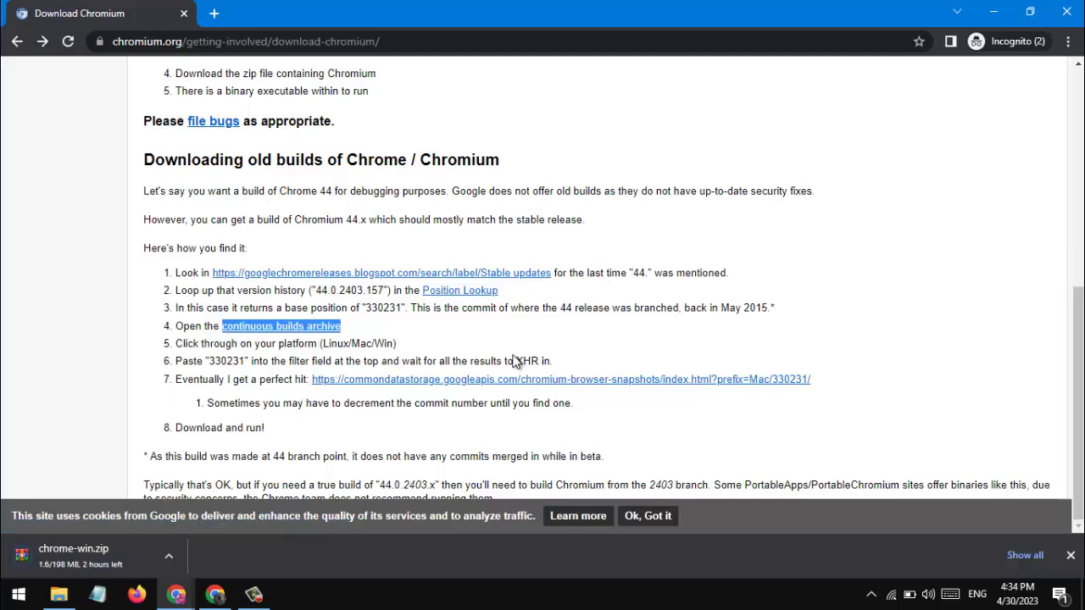
pyautogui.scroll(7, 515, 361)
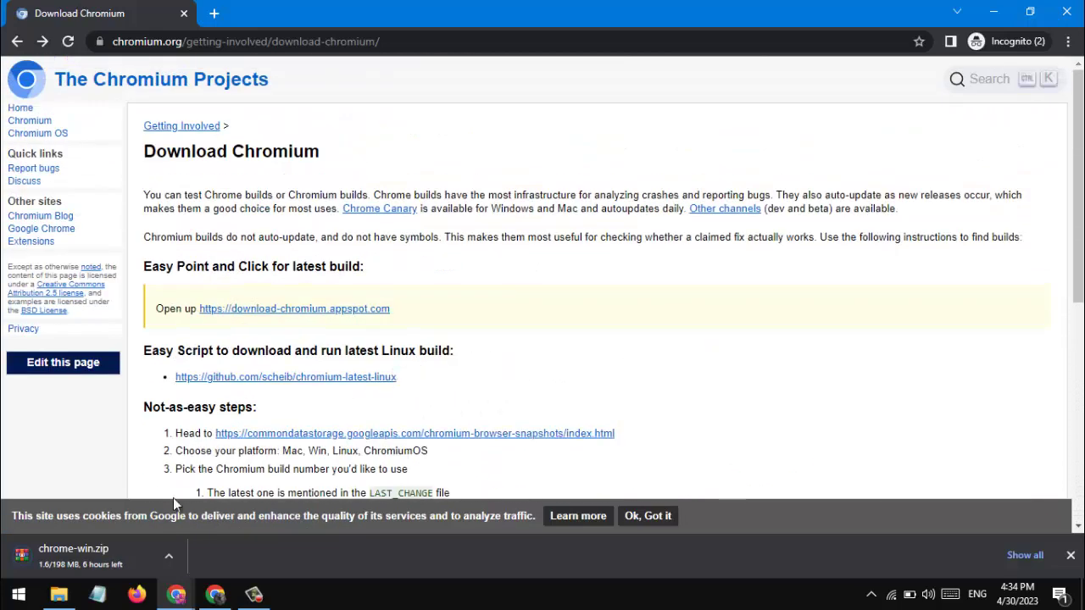
pyautogui.click(169, 557)
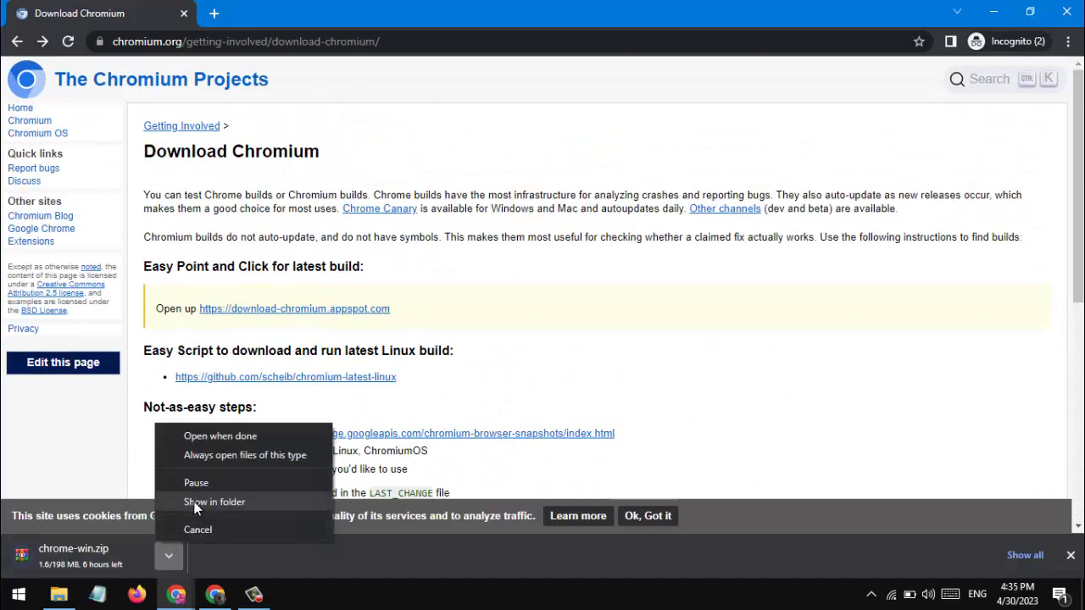
pyautogui.click(65, 437)
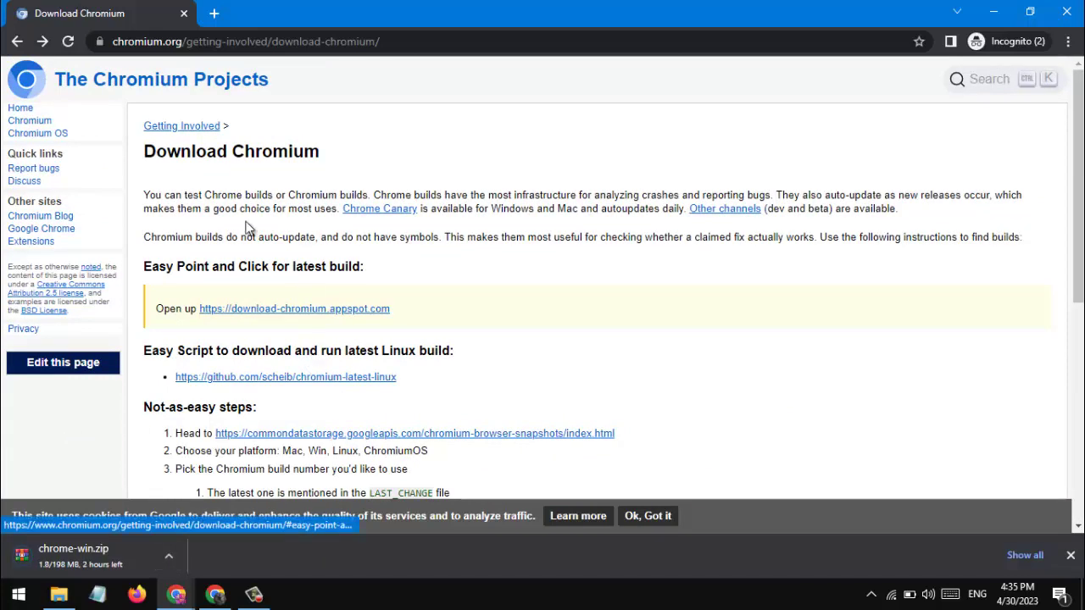
# - Open the Chromium Projects home page and examine its Chromium OS and Chromium headings
pyautogui.click(127, 87)
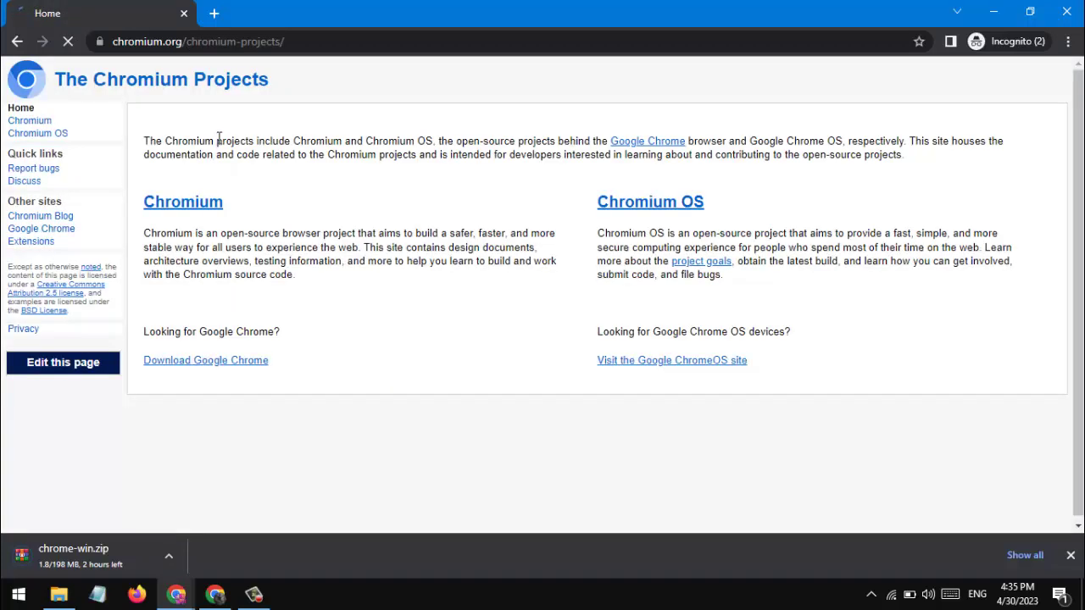
pyautogui.moveTo(581, 203)
pyautogui.mouseDown()
pyautogui.moveTo(753, 201)
pyautogui.moveTo(595, 202)
pyautogui.mouseUp()
pyautogui.click(754, 205)
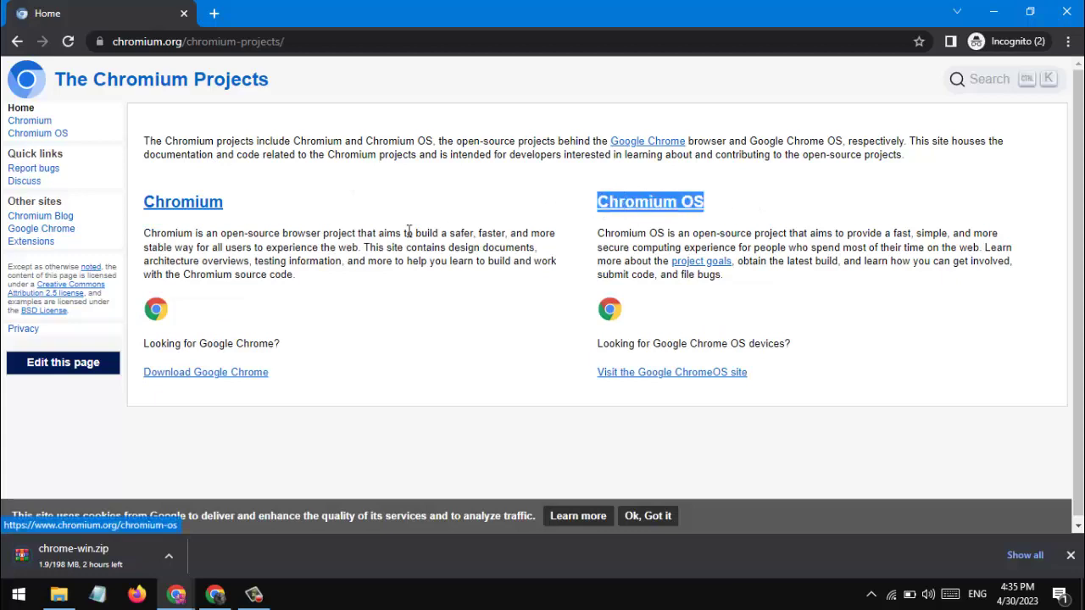
pyautogui.moveTo(223, 201); pyautogui.dragTo(140, 205)
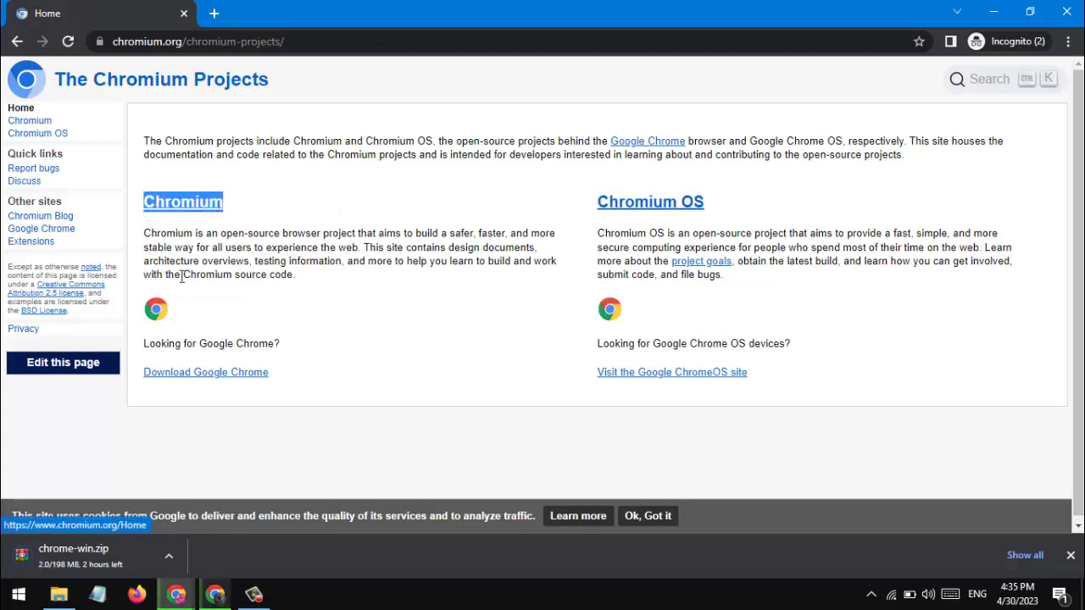
# - Turn on always opening files of this type for the chrome-win.zip download, and turn it off again
pyautogui.click(377, 352)
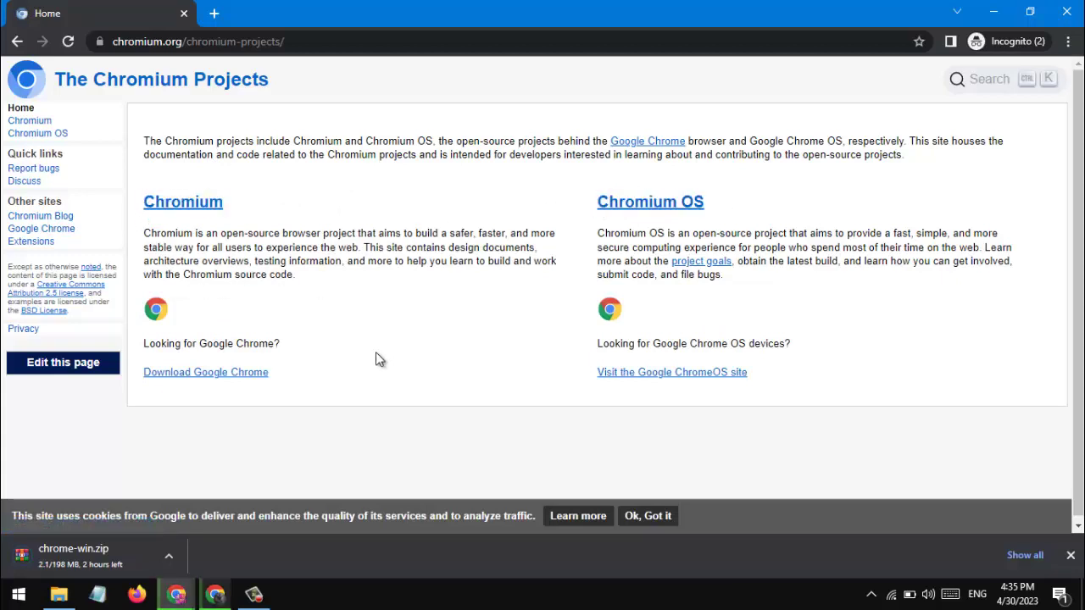
pyautogui.click(169, 558)
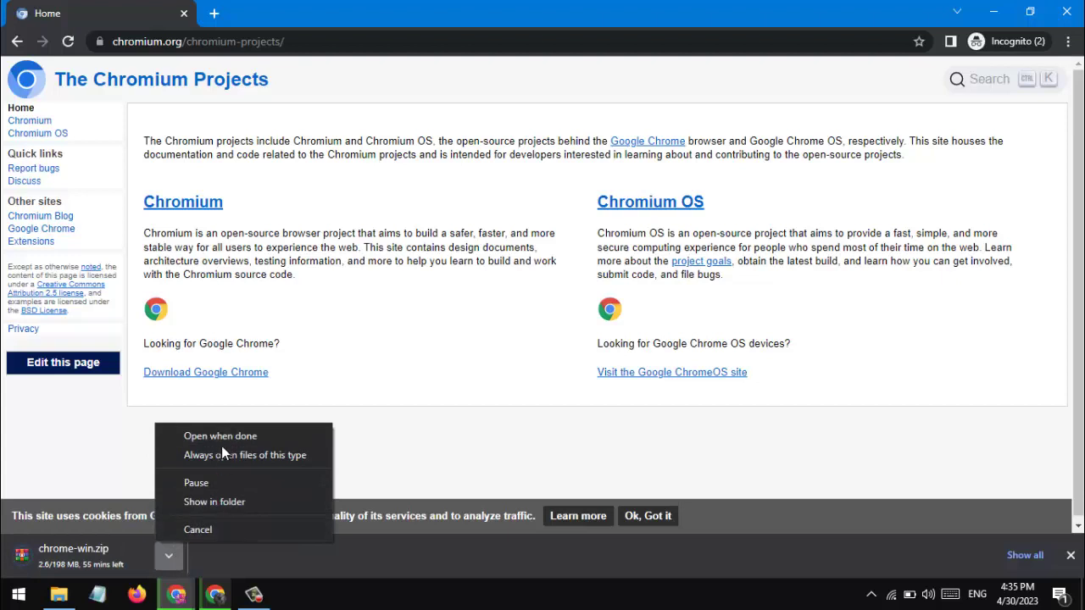
pyautogui.click(295, 456)
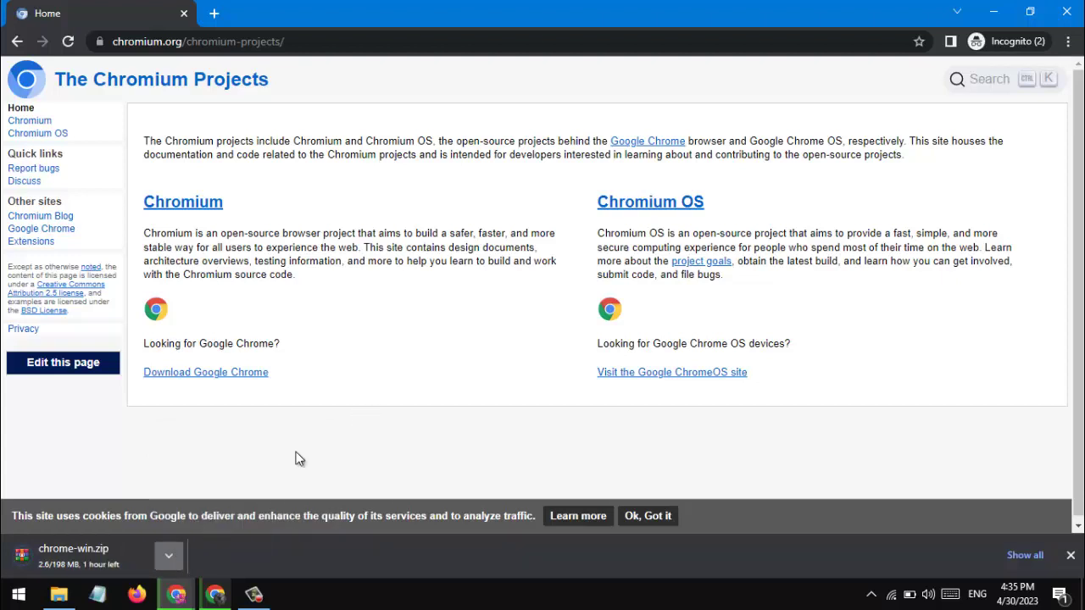
pyautogui.click(168, 558)
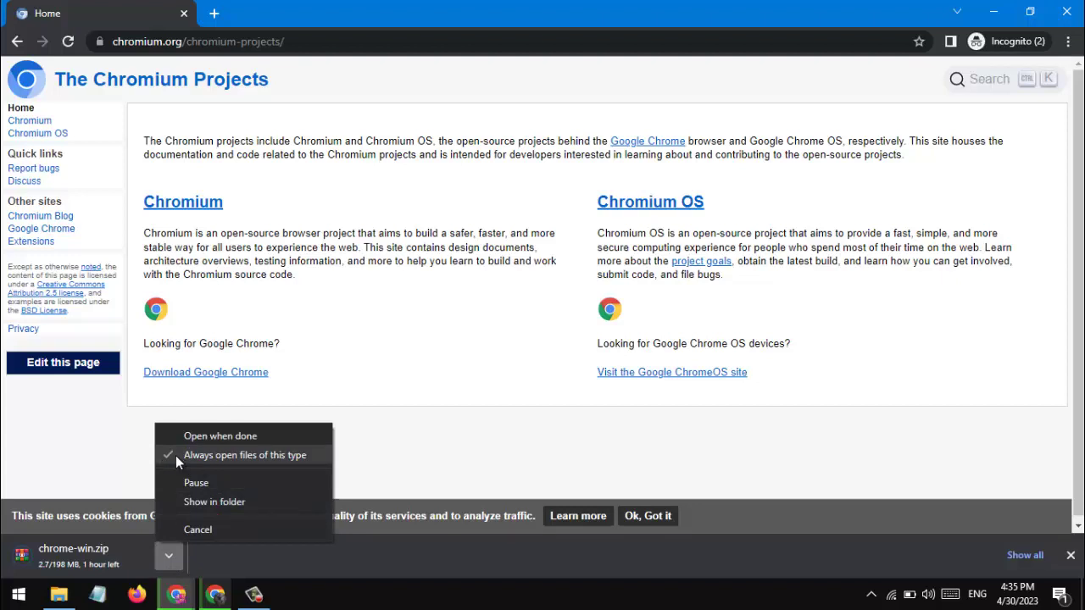
pyautogui.click(176, 456)
pyautogui.click(169, 555)
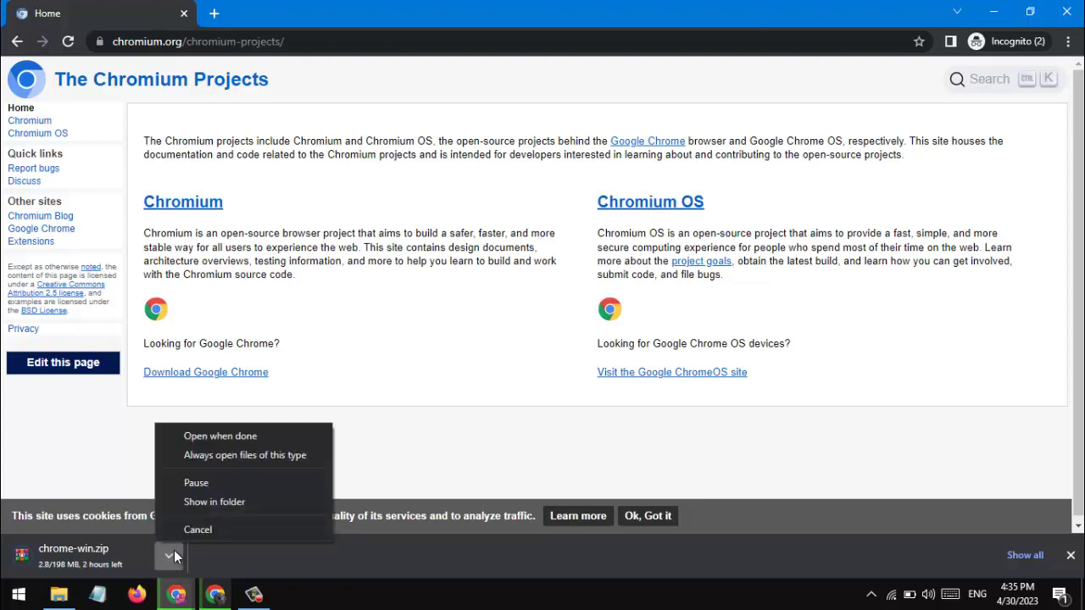
pyautogui.click(416, 437)
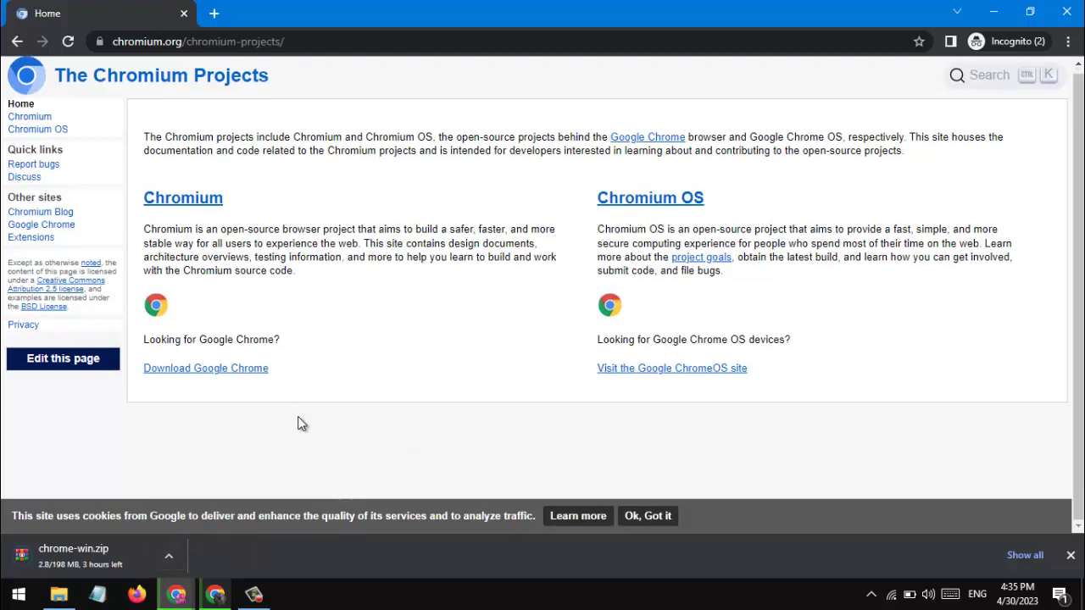
# - Search Google for "chromium latest version"
pyautogui.click(240, 42)
pyautogui.write('chro')
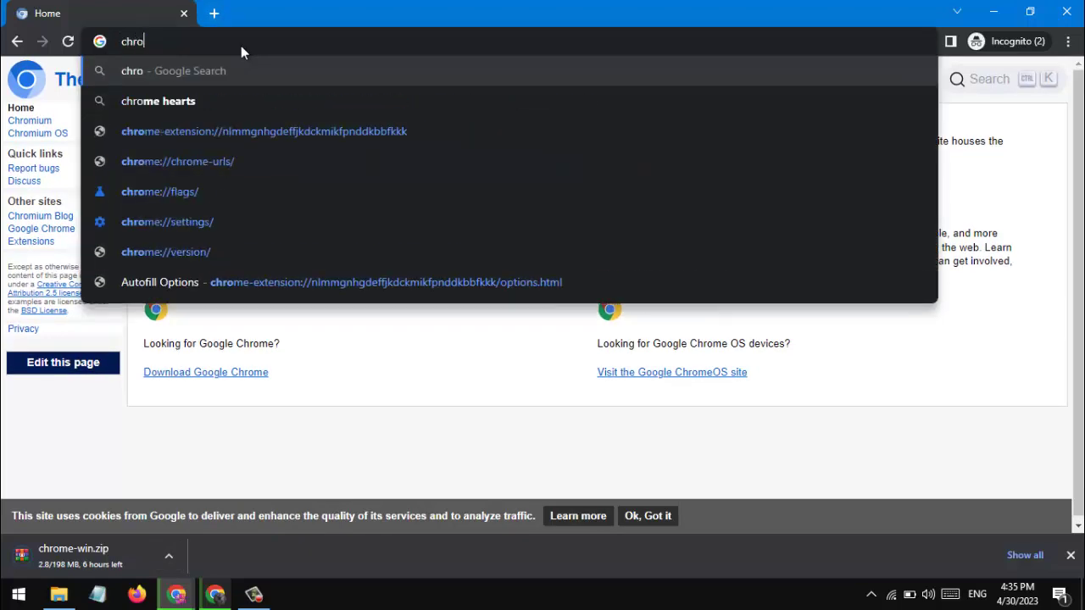
pyautogui.write('mium late')
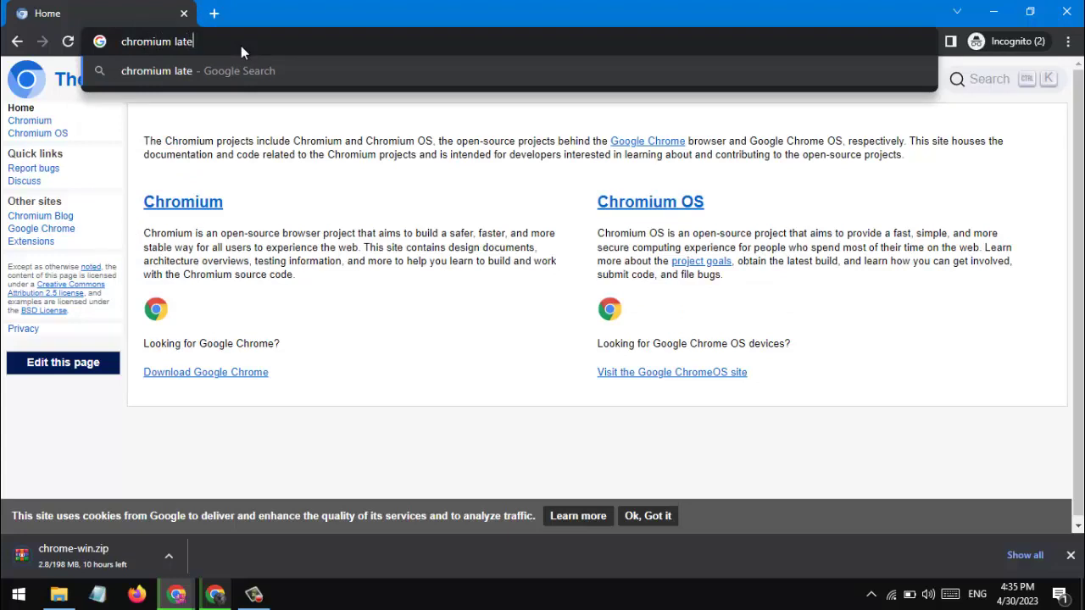
pyautogui.write('st version')
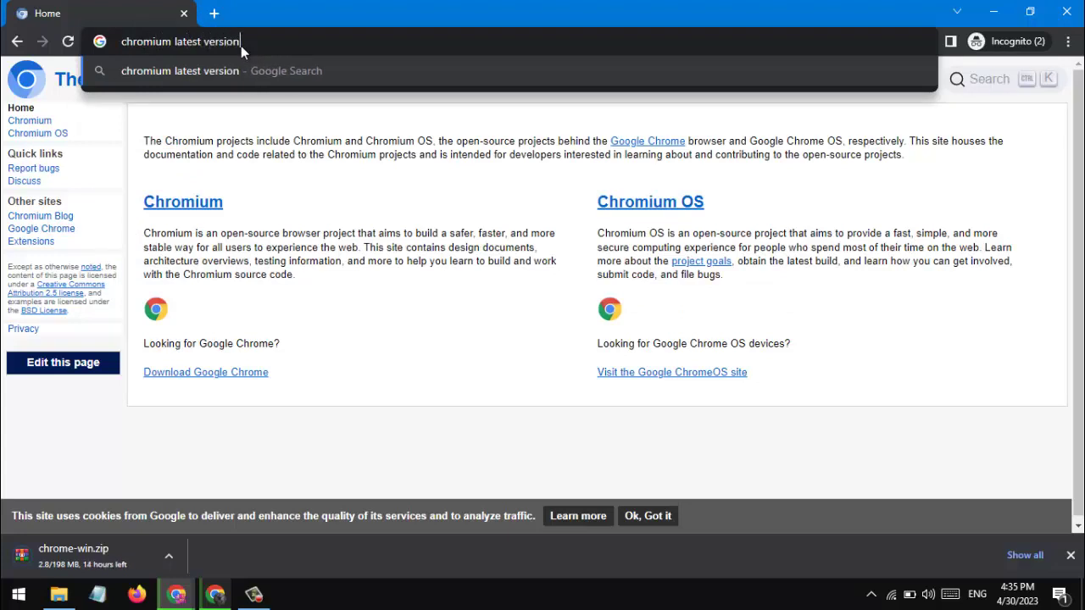
pyautogui.press('Return')
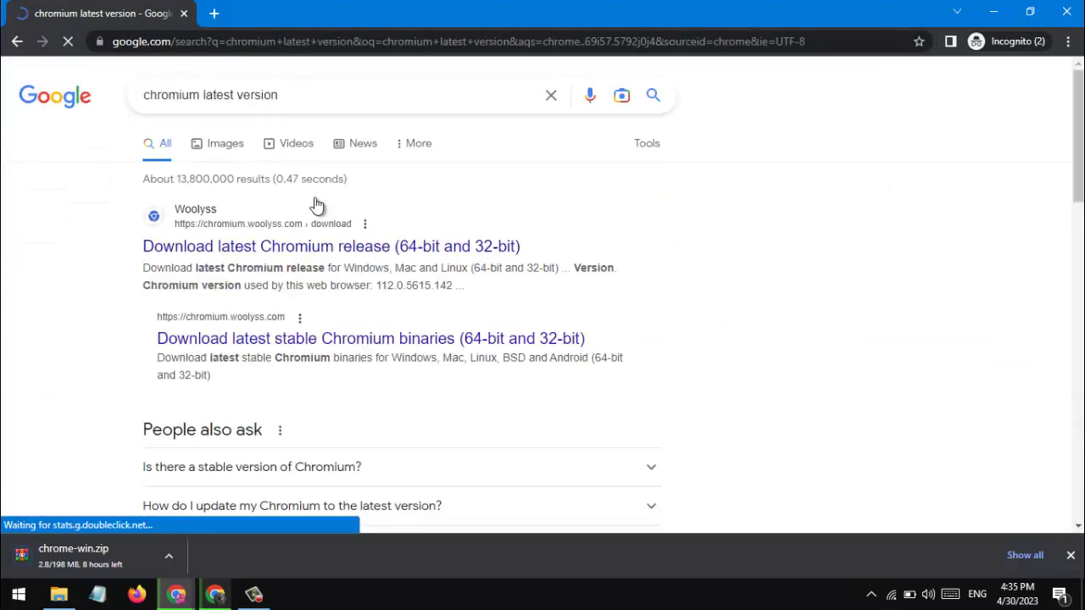
# - Examine the Woolyss search results for the latest Chromium release and stable Chromium binaries
pyautogui.moveTo(522, 247); pyautogui.dragTo(133, 246)
pyautogui.click(124, 252)
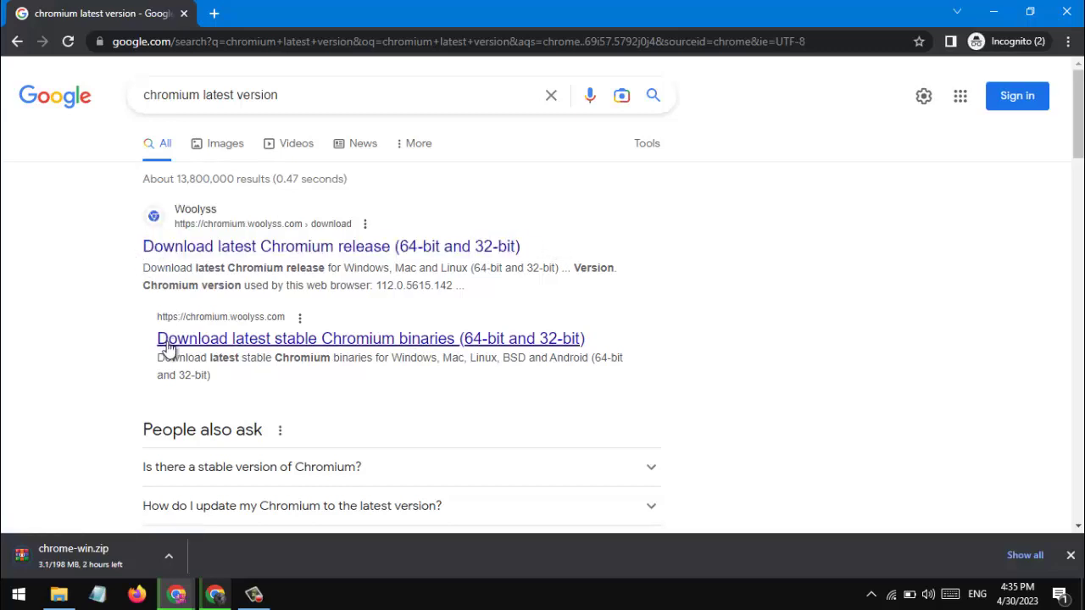
pyautogui.moveTo(152, 339); pyautogui.dragTo(598, 357)
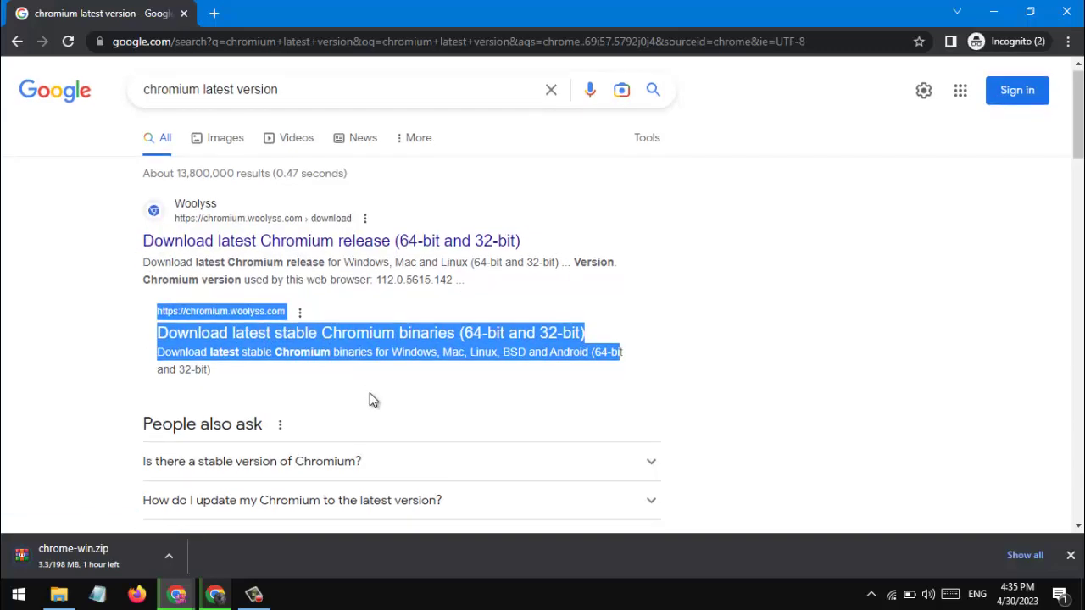
pyautogui.scroll(-5, 407, 402)
pyautogui.scroll(3, 280, 373)
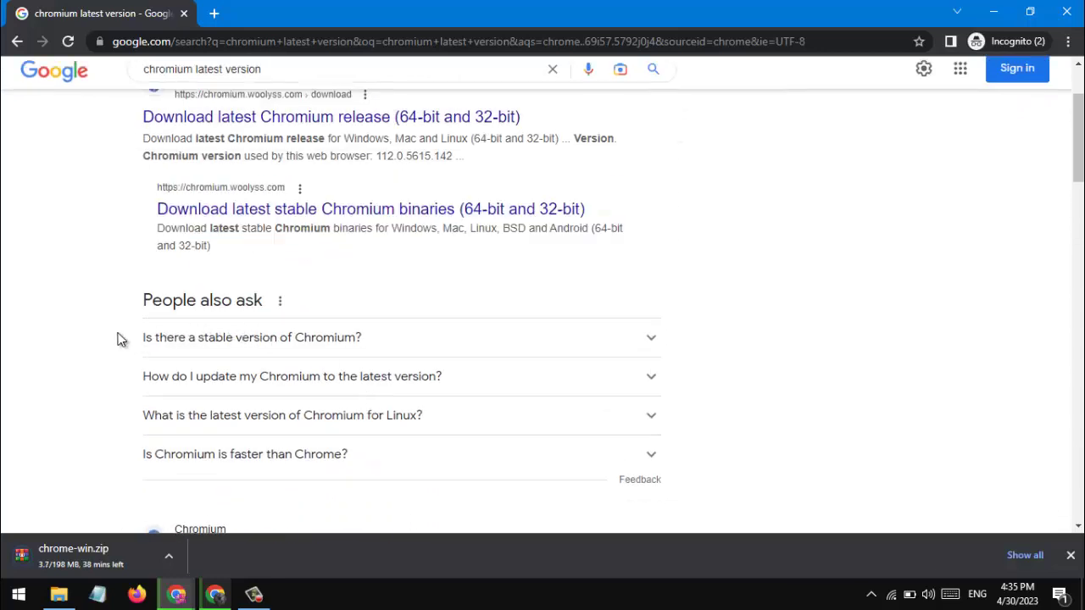
# - Expand the question "Is there a stable version of Chromium?" and highlight the key sentence of its answer
pyautogui.moveTo(116, 336); pyautogui.dragTo(336, 332)
pyautogui.click(369, 335)
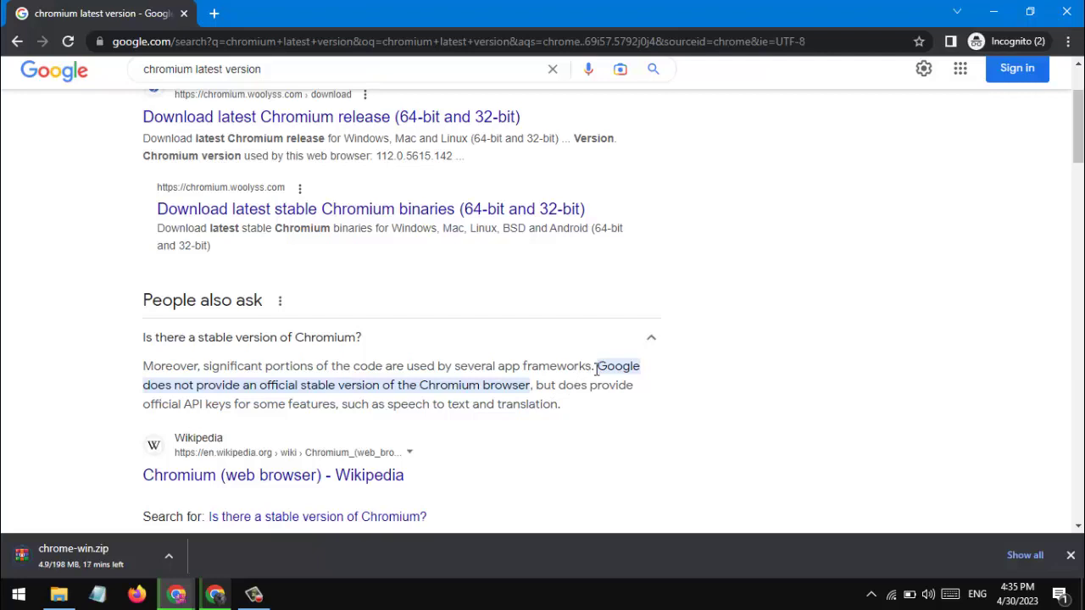
pyautogui.moveTo(596, 370); pyautogui.dragTo(539, 385)
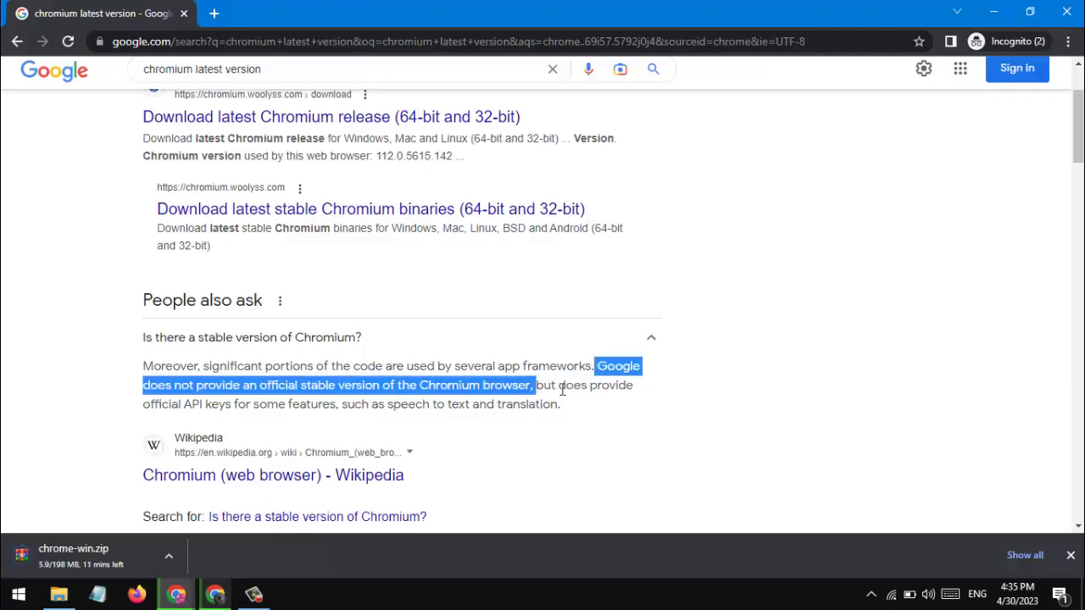
pyautogui.click(561, 390)
pyautogui.scroll(-4, 184, 402)
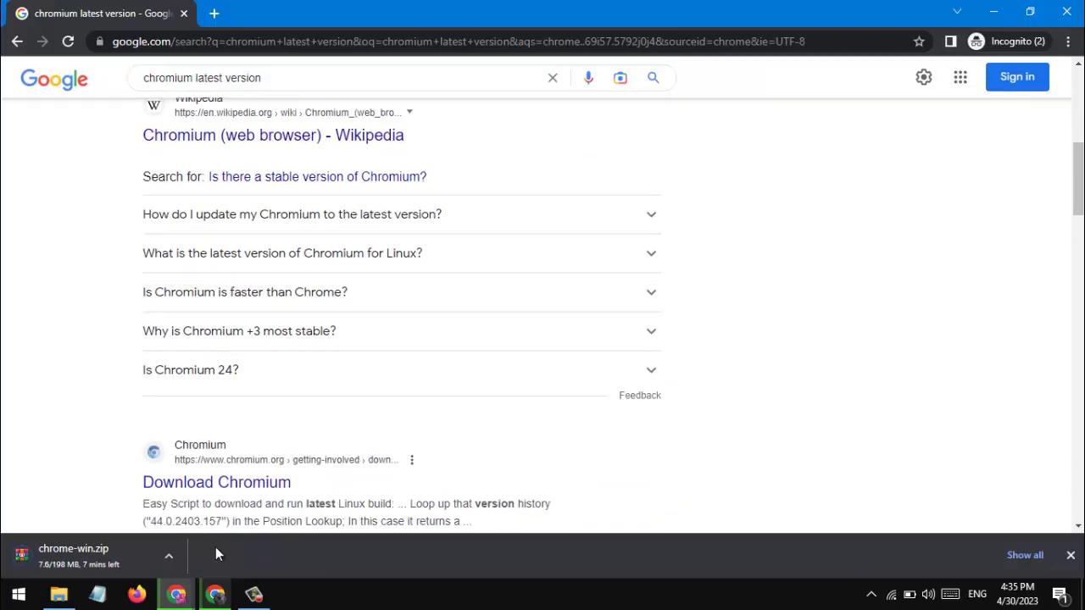
pyautogui.click(254, 594)
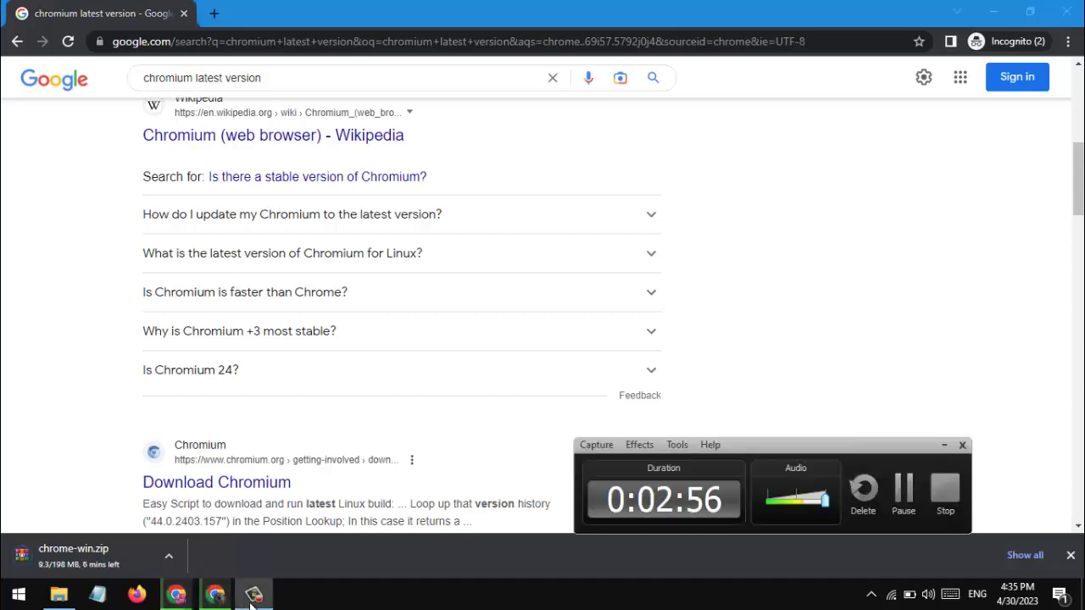
pyautogui.click(253, 595)
# - Open the Download Chromium result from chromium.org, highlight the download-chromium.appspot.com link, and review the page's instructions
pyautogui.scroll(-3, 261, 410)
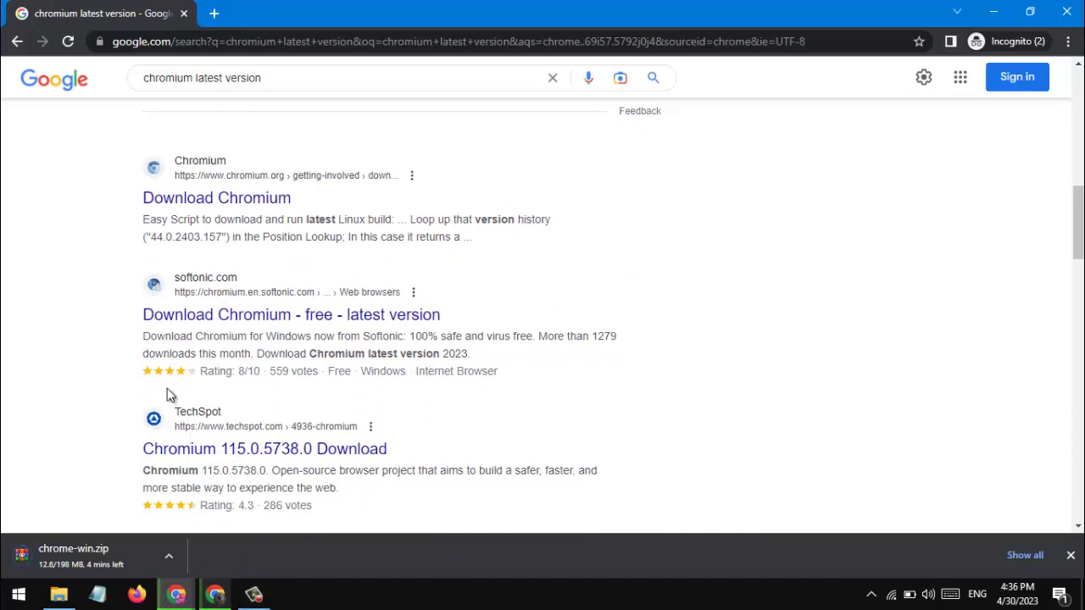
pyautogui.click(218, 200)
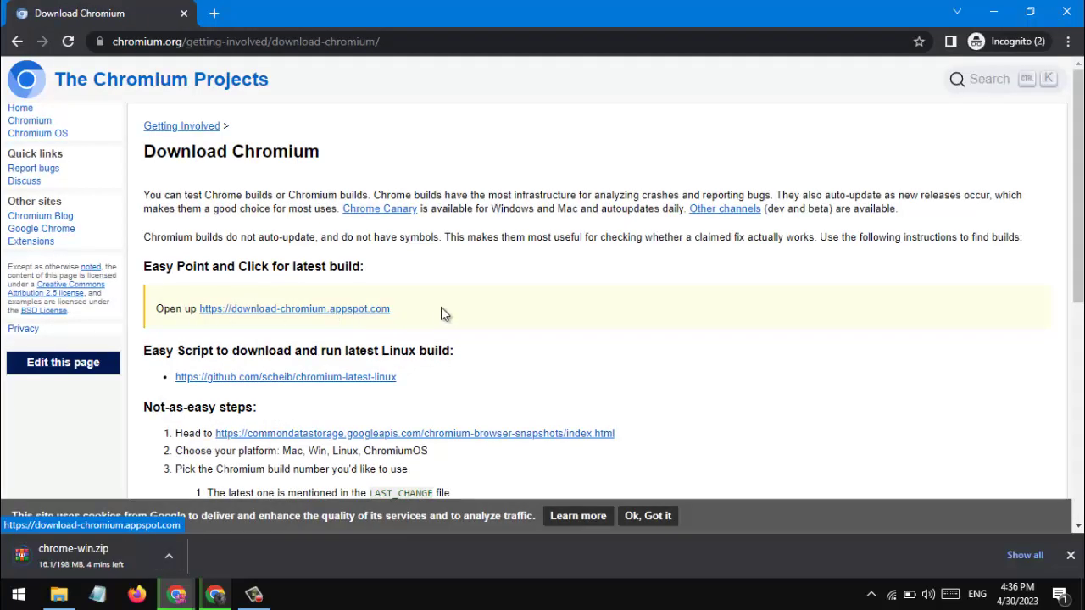
pyautogui.moveTo(441, 311); pyautogui.dragTo(197, 314)
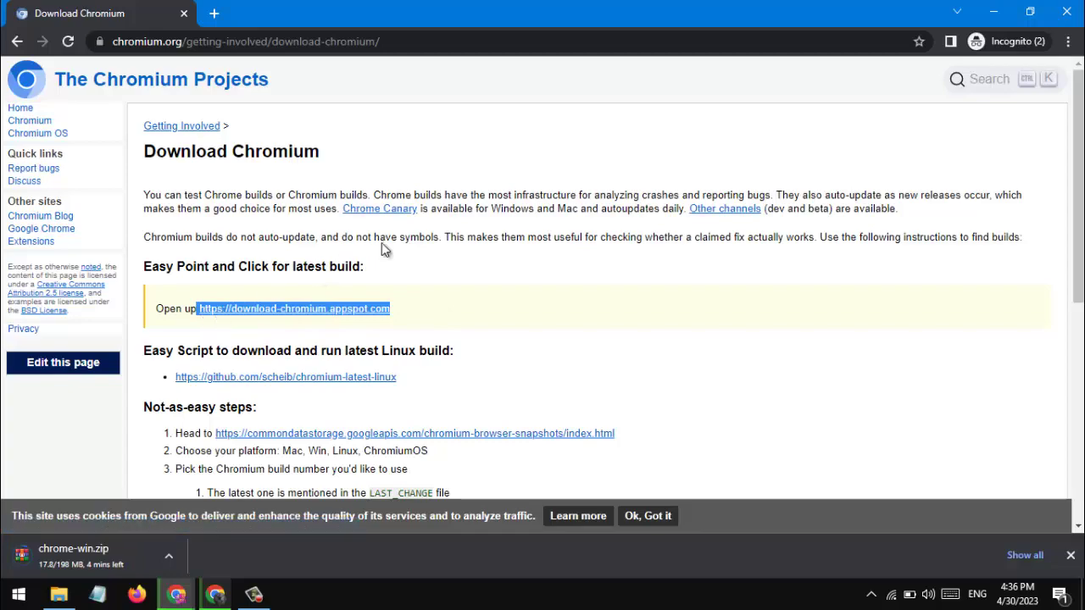
pyautogui.scroll(-4, 464, 327)
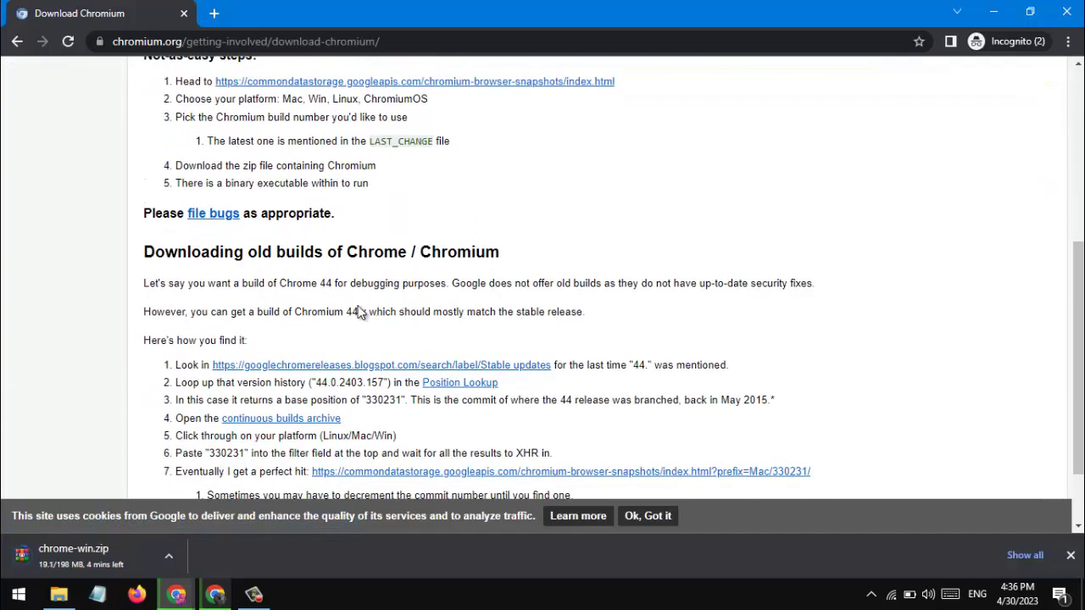
pyautogui.scroll(-1, 360, 313)
pyautogui.scroll(5, 264, 409)
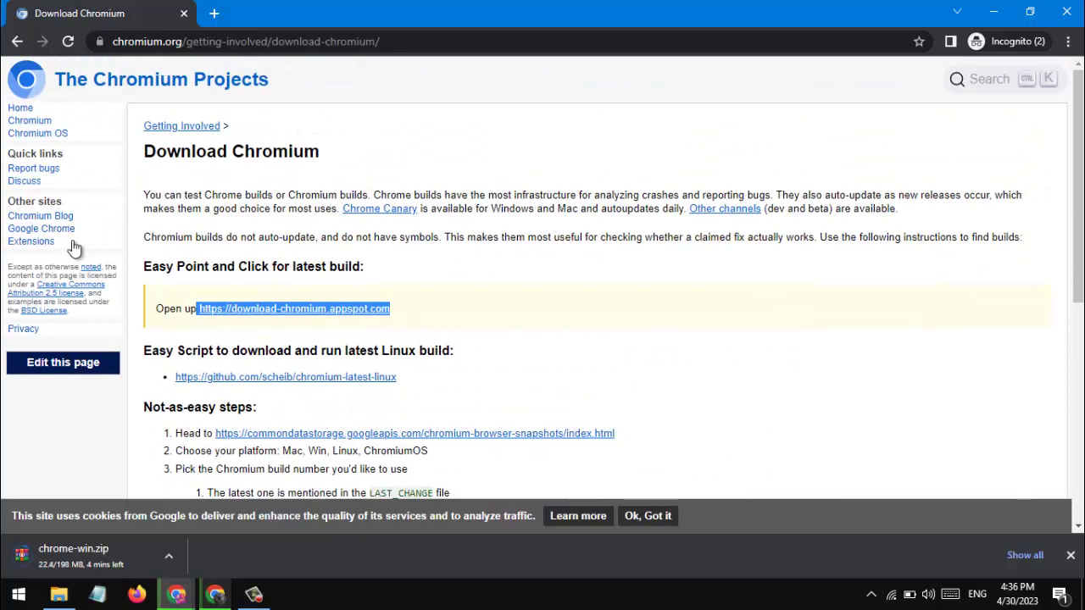
# - Open the Extensions link of the Chromium Projects site and look through the Chrome Developers API reference
pyautogui.click(47, 246)
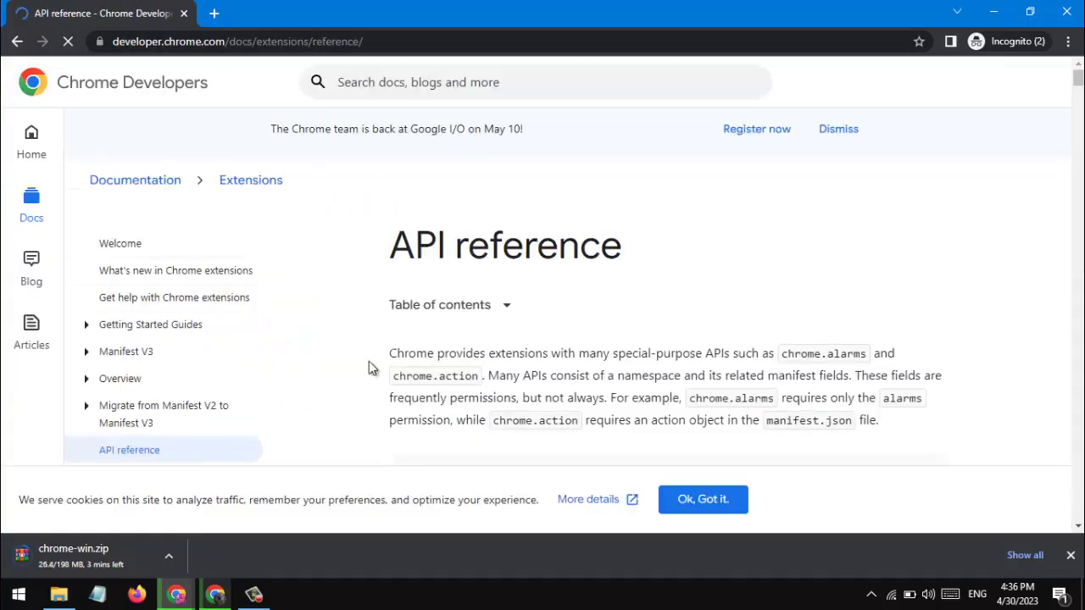
pyautogui.scroll(-7, 370, 367)
pyautogui.scroll(-5, 369, 361)
# - Open a new incognito tab and close the API reference tab
pyautogui.click(217, 12)
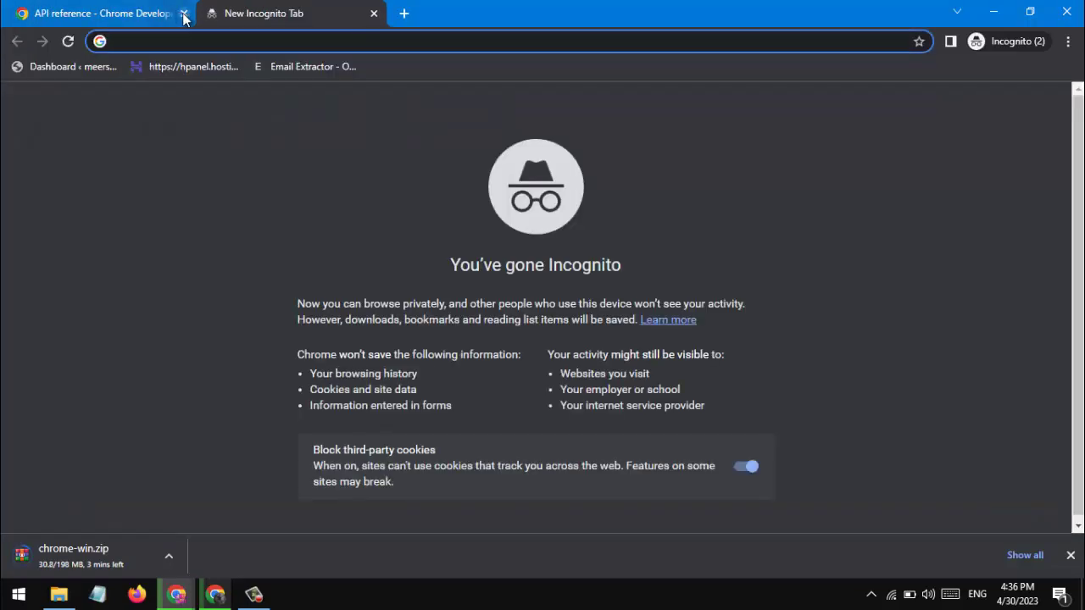
pyautogui.click(184, 13)
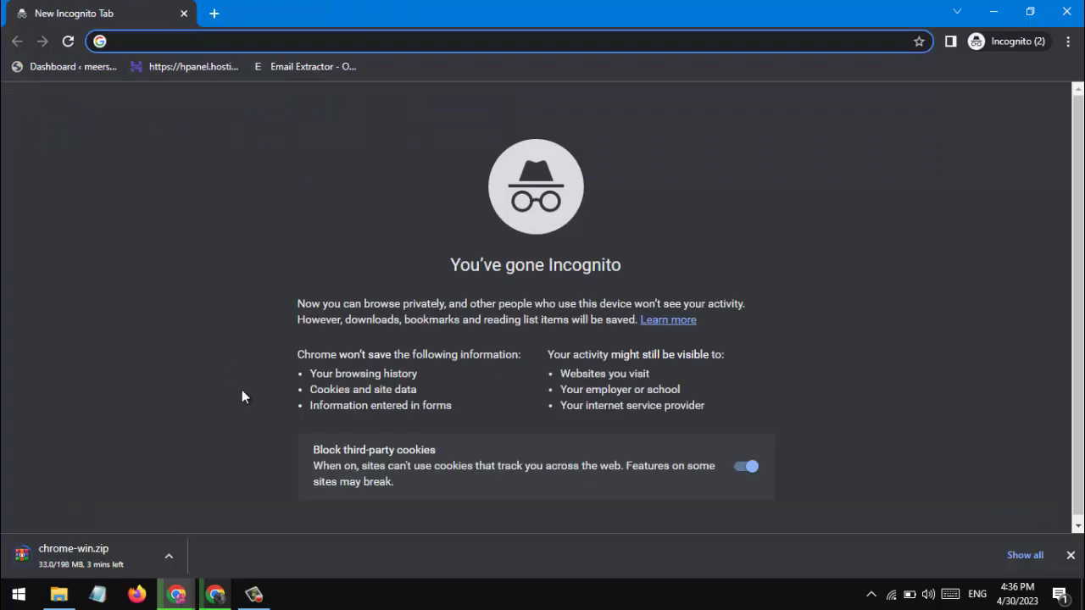
pyautogui.click(253, 595)
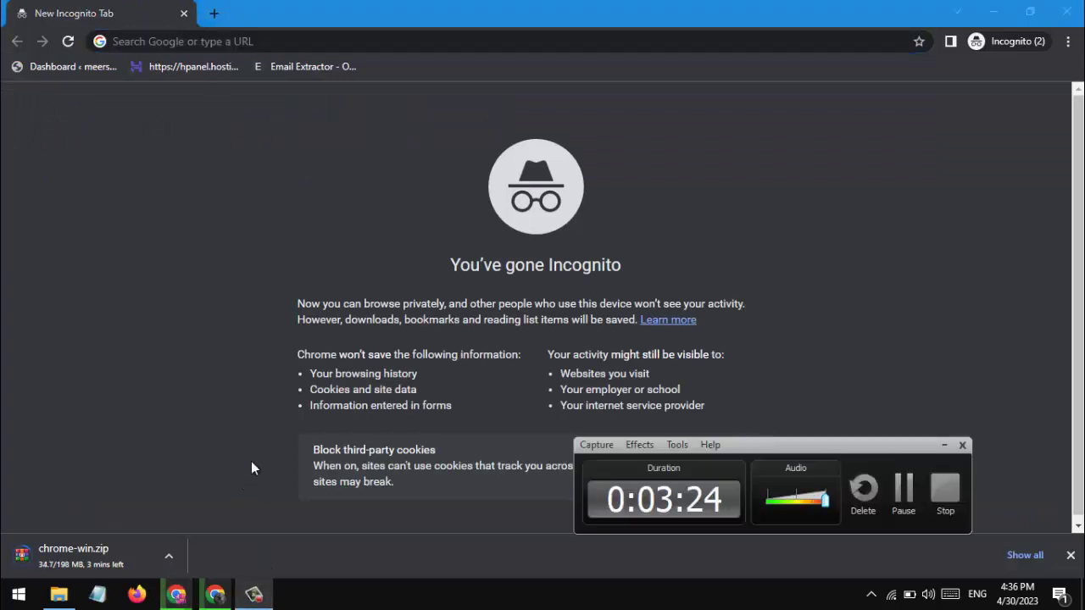
pyautogui.click(375, 176)
pyautogui.click(354, 41)
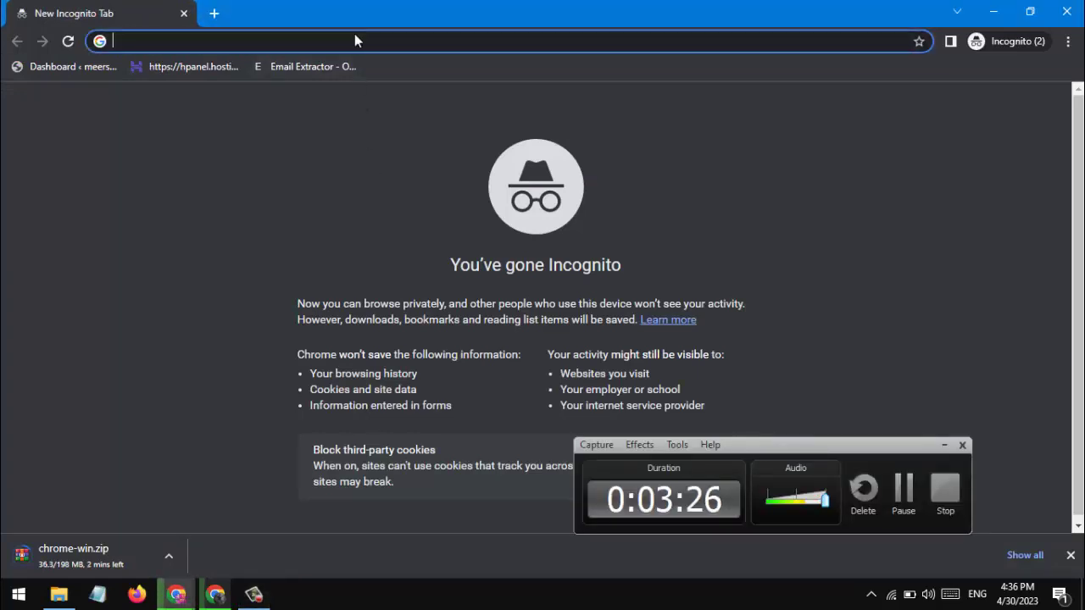
pyautogui.click(939, 446)
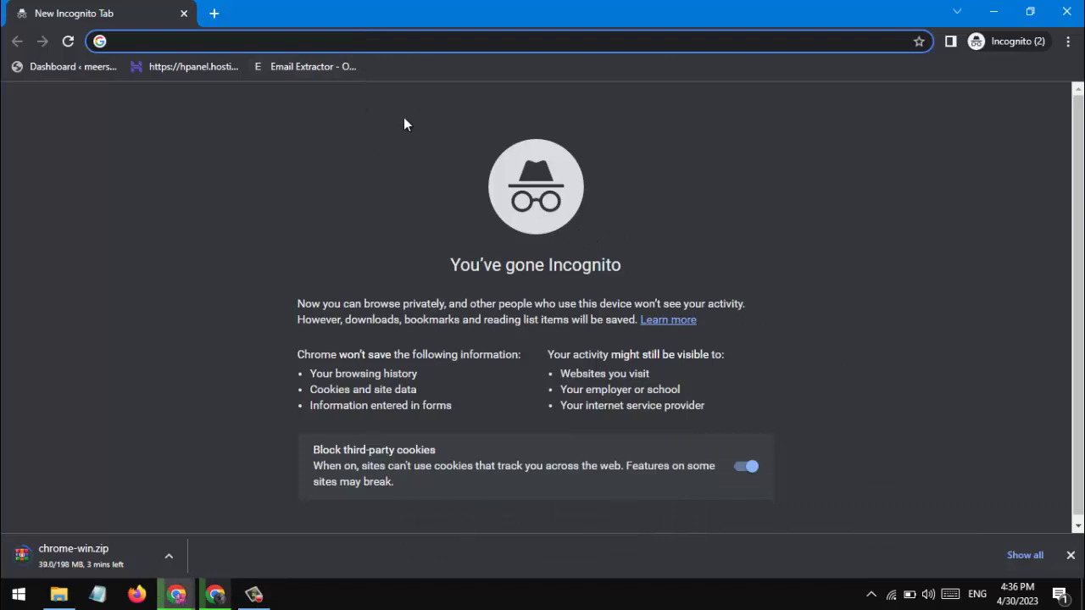
# - Write "Thanks For Watching ;) <3" in the new tab's address bar without running a search
pyautogui.write('Thab')
pyautogui.press('BackSpace')
pyautogui.press('BackSpace')
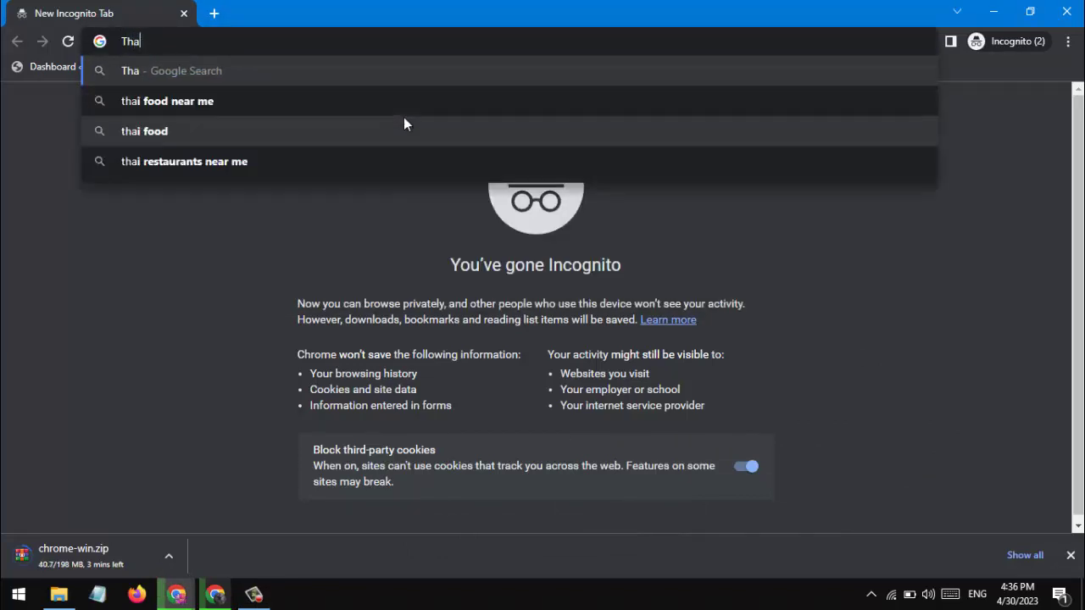
pyautogui.write('nks Fo')
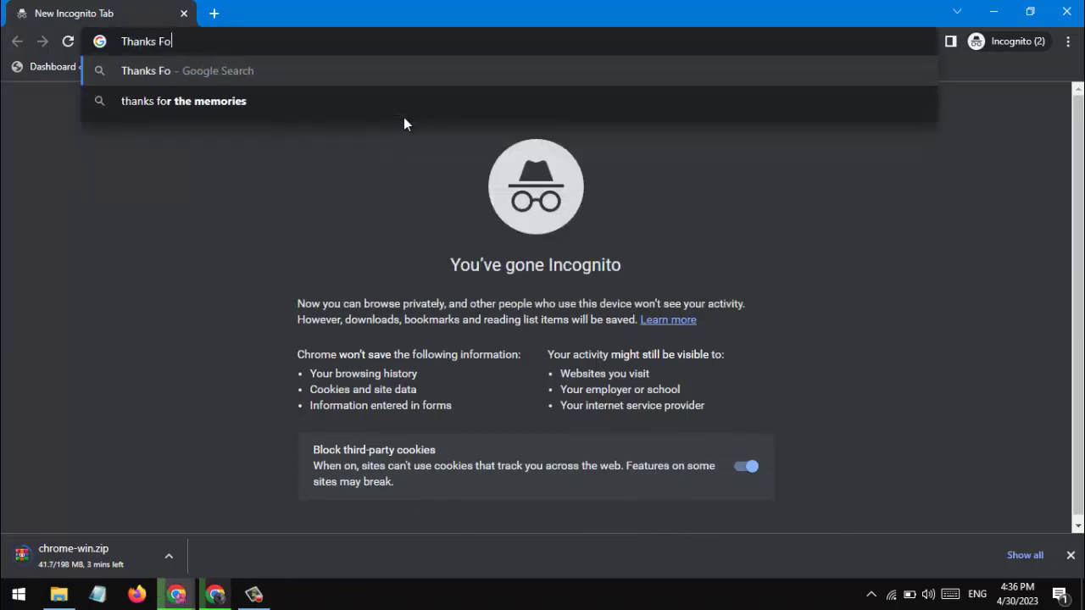
pyautogui.write('r Watchi')
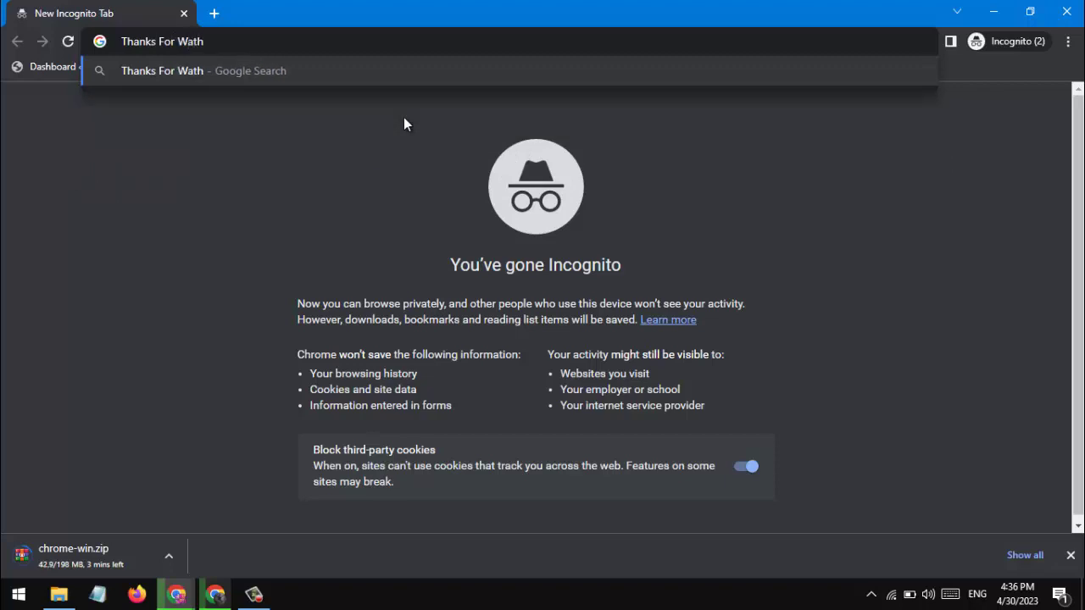
pyautogui.write('ng')
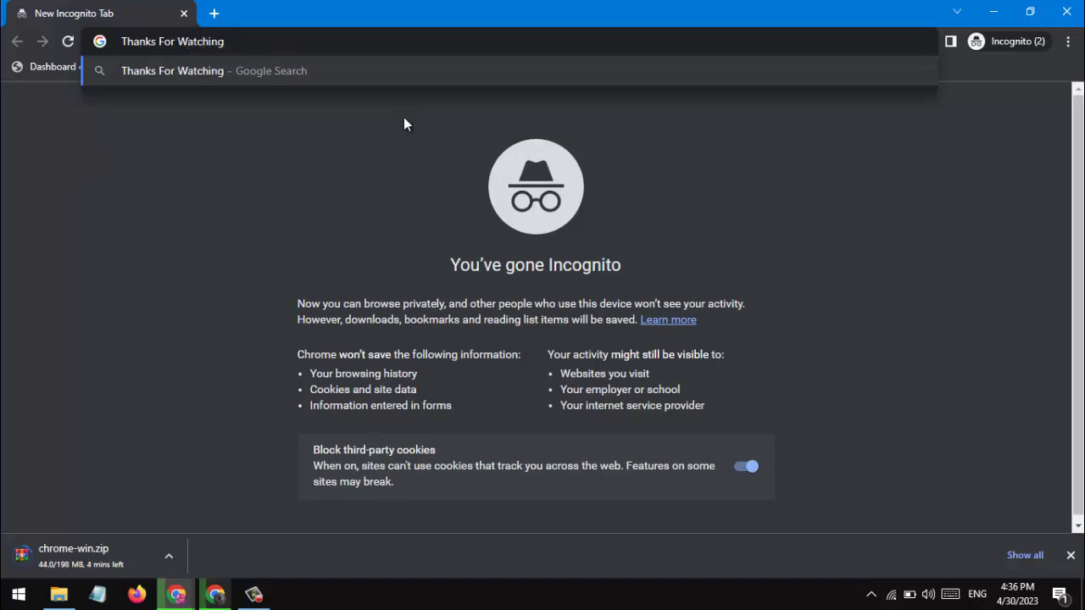
pyautogui.write(' ;) <')
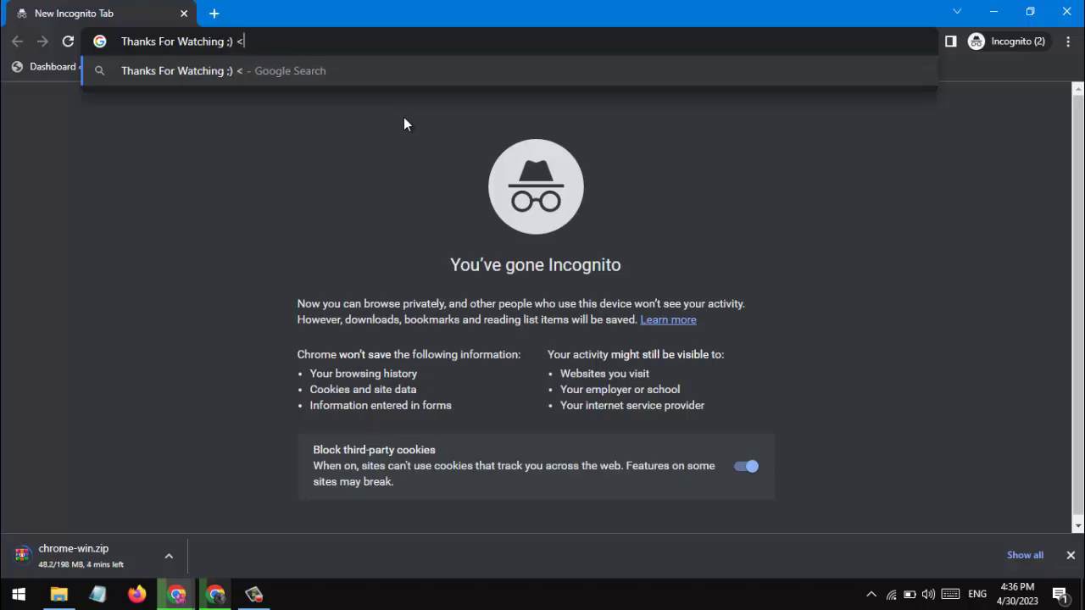
pyautogui.write('3')
pyautogui.press('BackSpace')
pyautogui.write('3')
pyautogui.click(195, 234)
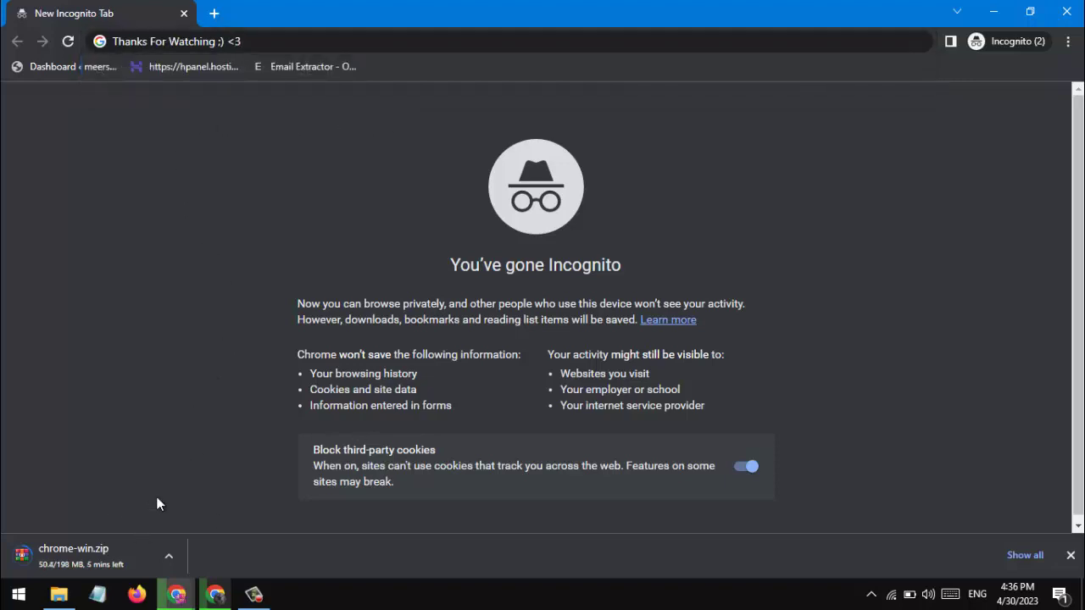